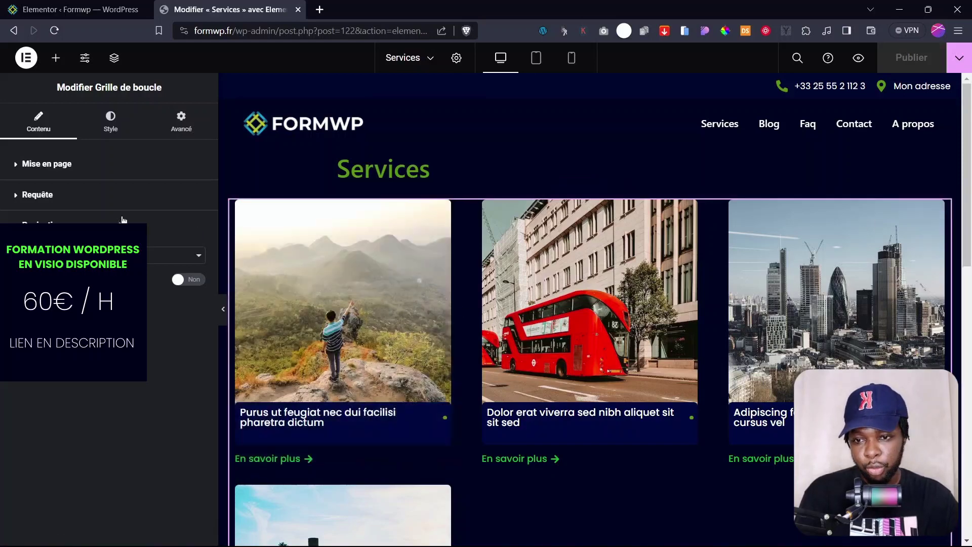
Set the loop grid's pagination type to Nombre
left_click(44, 164)
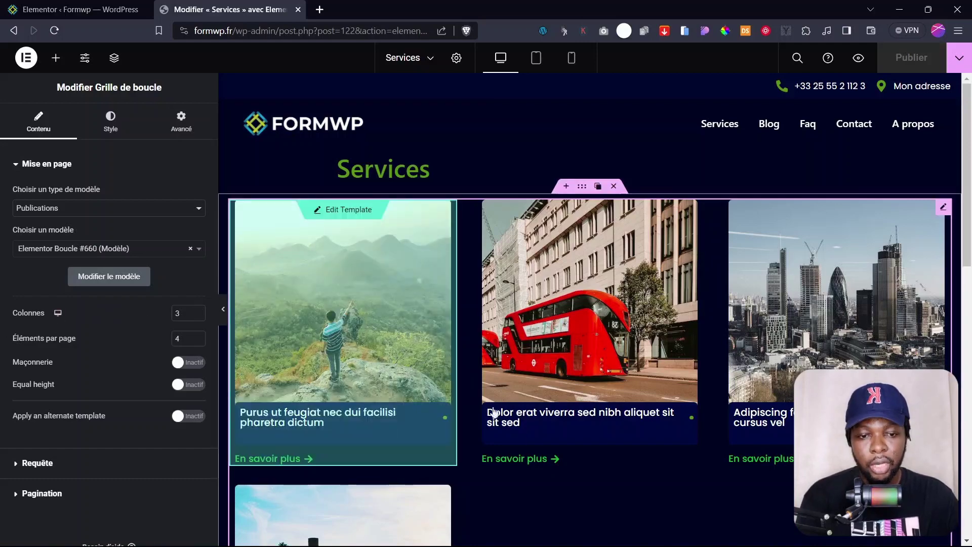
scroll(522, 404, "down", 7)
scroll(515, 399, "up", 5)
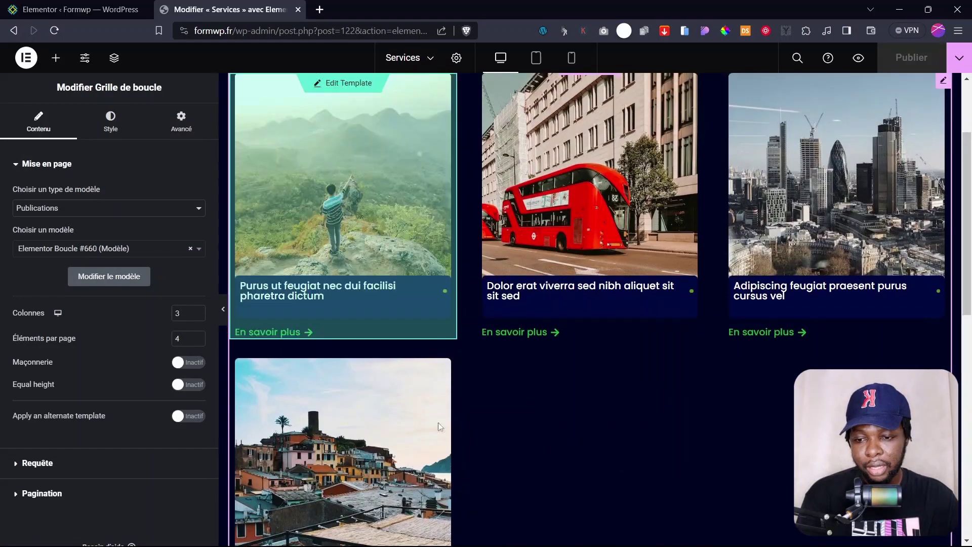
left_click(51, 497)
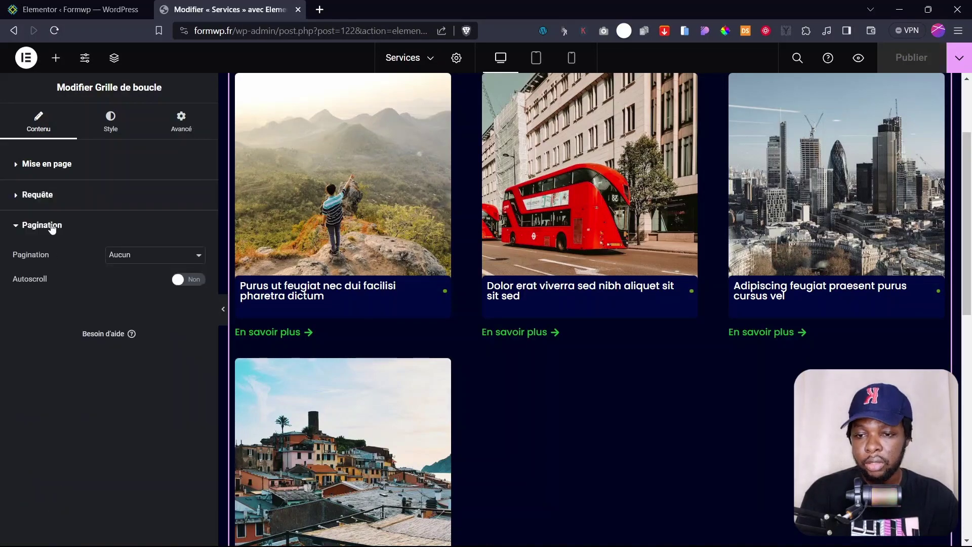
left_click(117, 255)
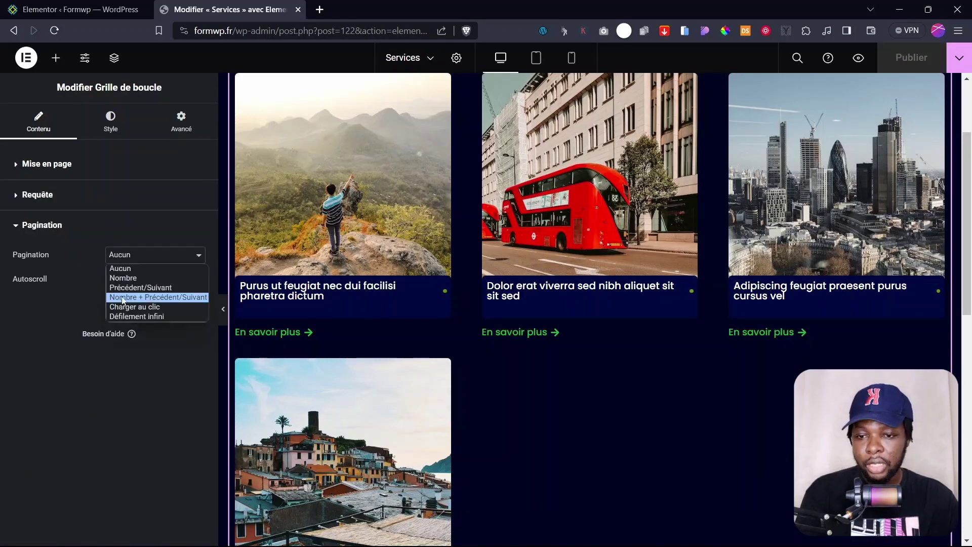
left_click(129, 278)
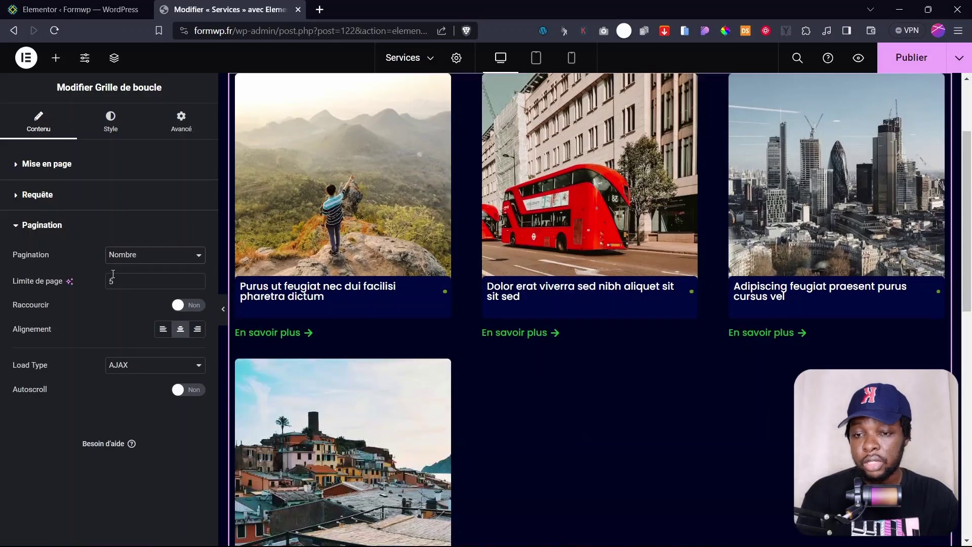
Check the page numbers below the services grid and set the pagination's load type to AJAX
scroll(542, 395, "down", 5)
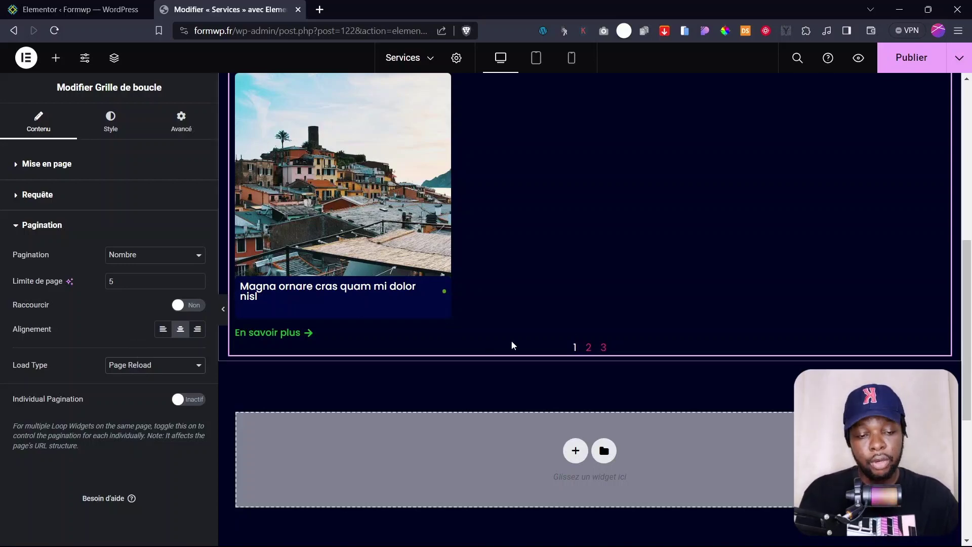
scroll(534, 346, "up", 3)
scroll(533, 346, "down", 3)
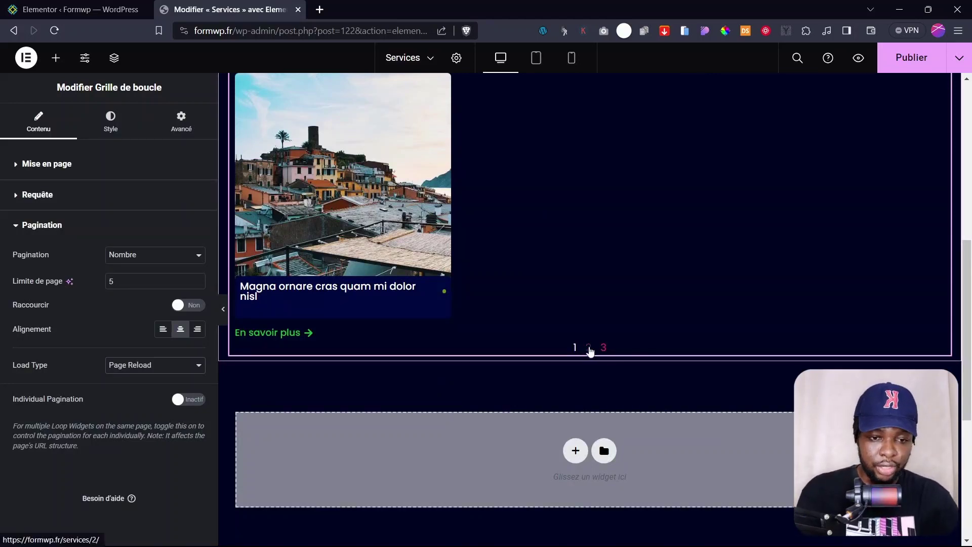
left_click(134, 365)
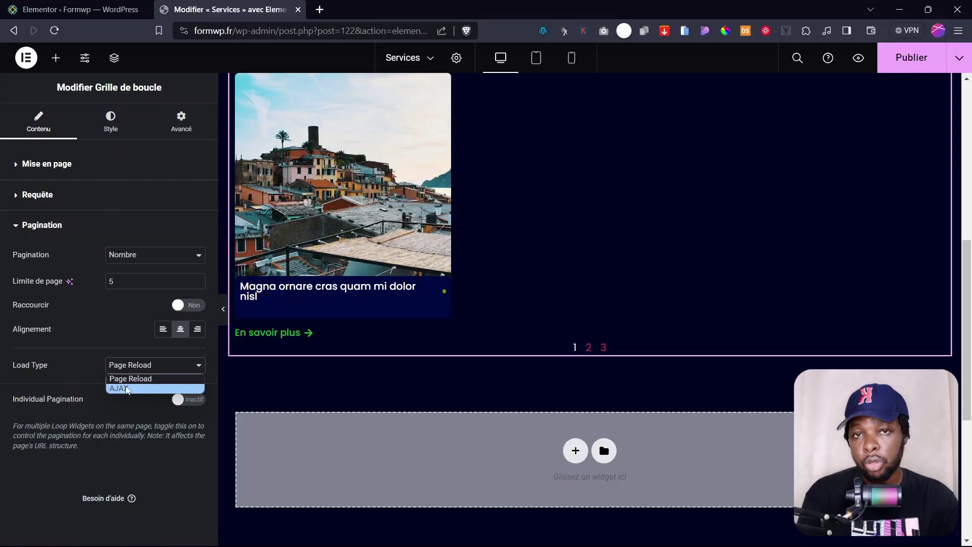
left_click(126, 388)
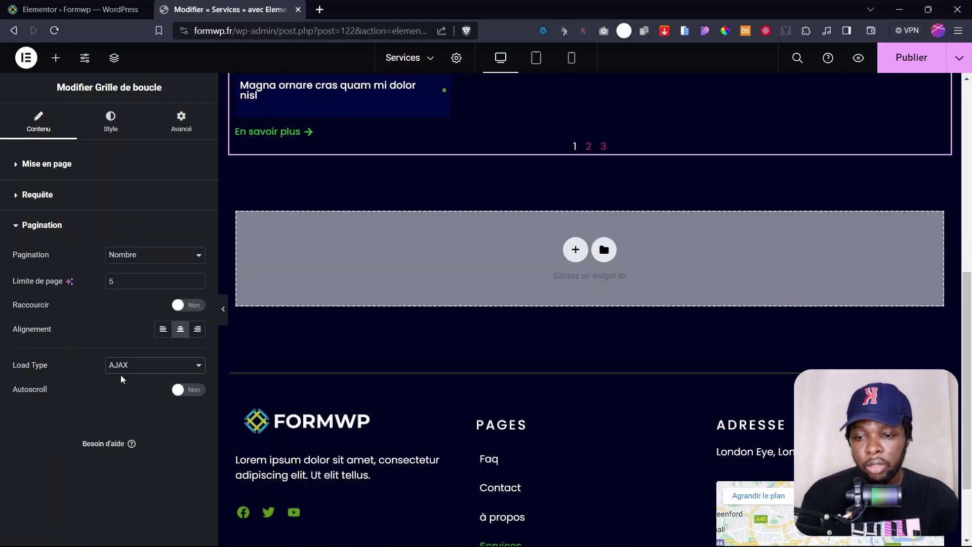
Review the services grid and publish the Services page with its numbered pagination
scroll(619, 317, "up", 8)
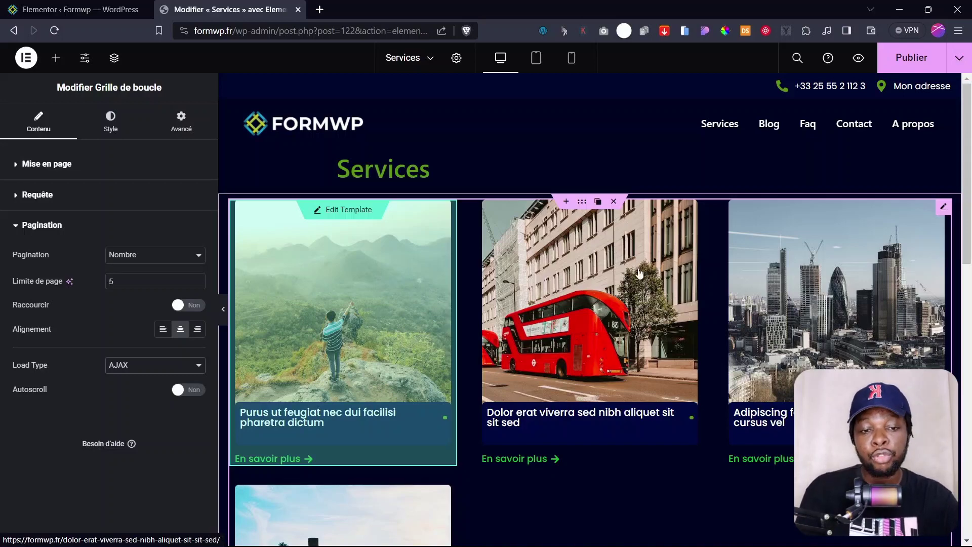
scroll(543, 330, "down", 3)
scroll(544, 324, "up", 1)
scroll(559, 318, "up", 2)
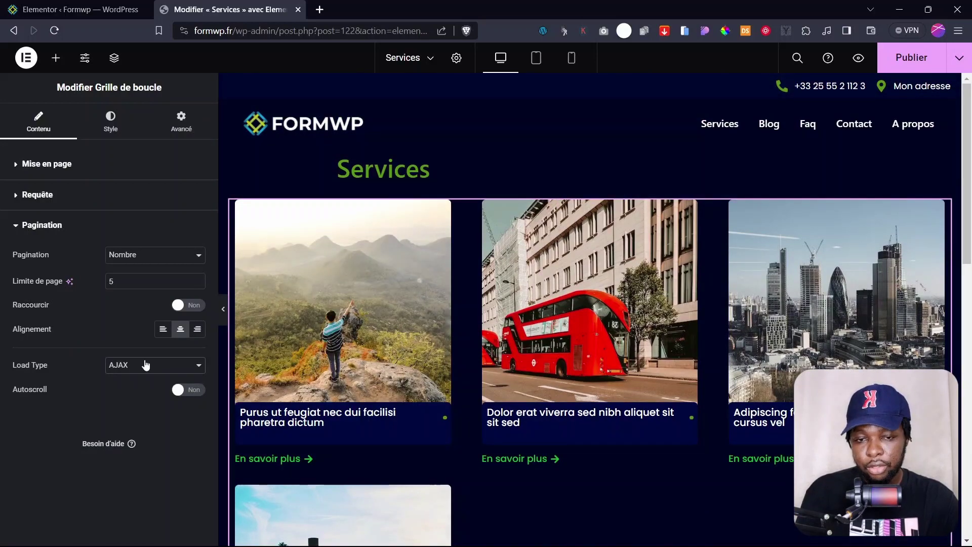
left_click(911, 57)
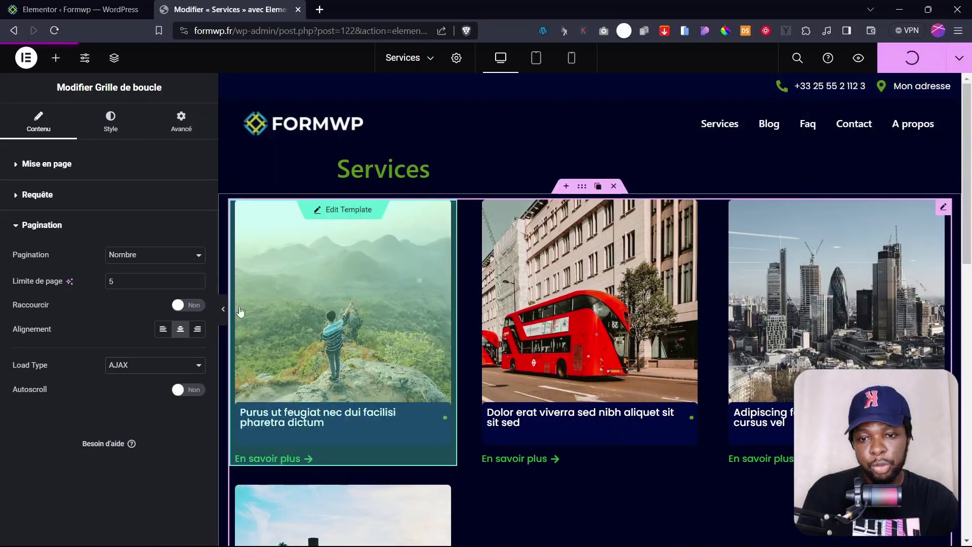
Preview the Services page without the editing panel and test the grid pagination by visiting pages 2, 3 and 1
left_click(223, 310)
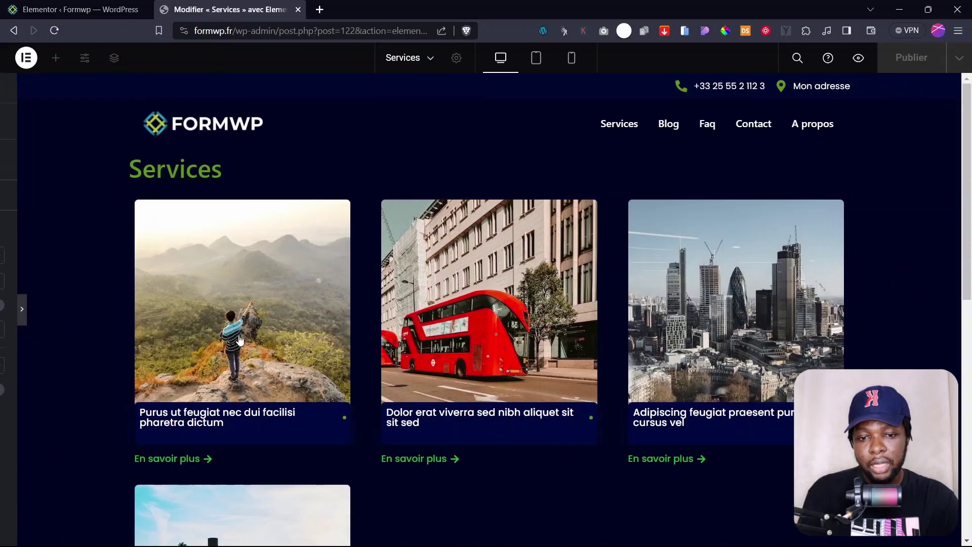
scroll(412, 360, "down", 8)
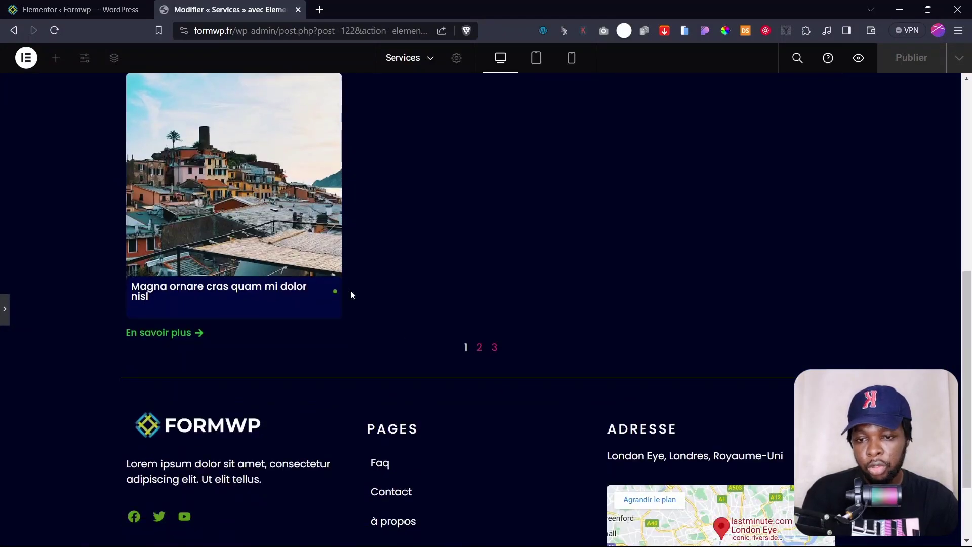
scroll(374, 276, "up", 5)
scroll(434, 306, "down", 5)
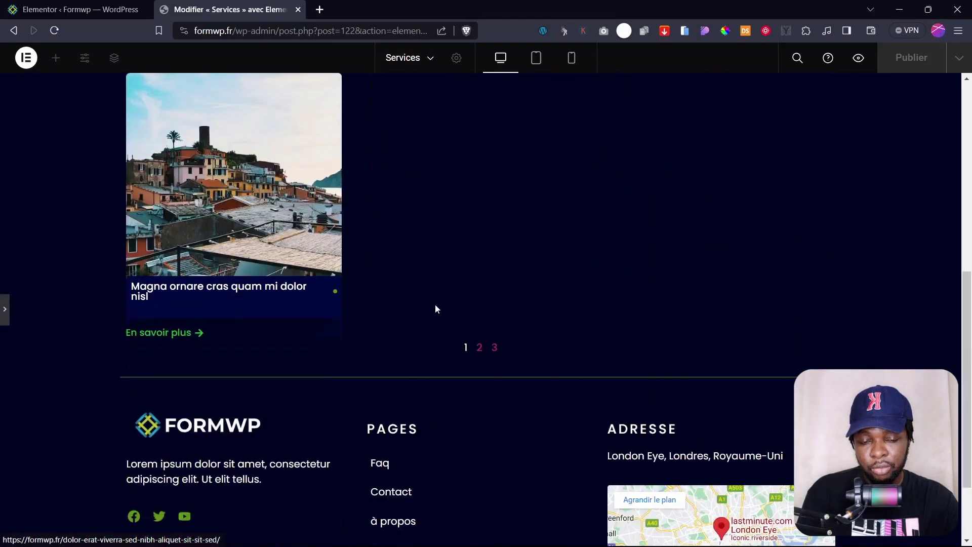
left_click(480, 350)
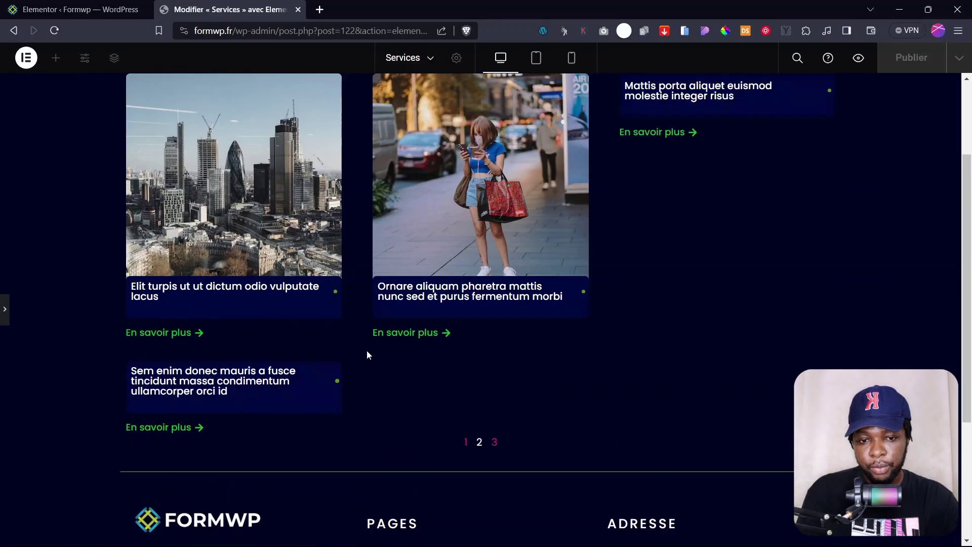
scroll(499, 328, "down", 8)
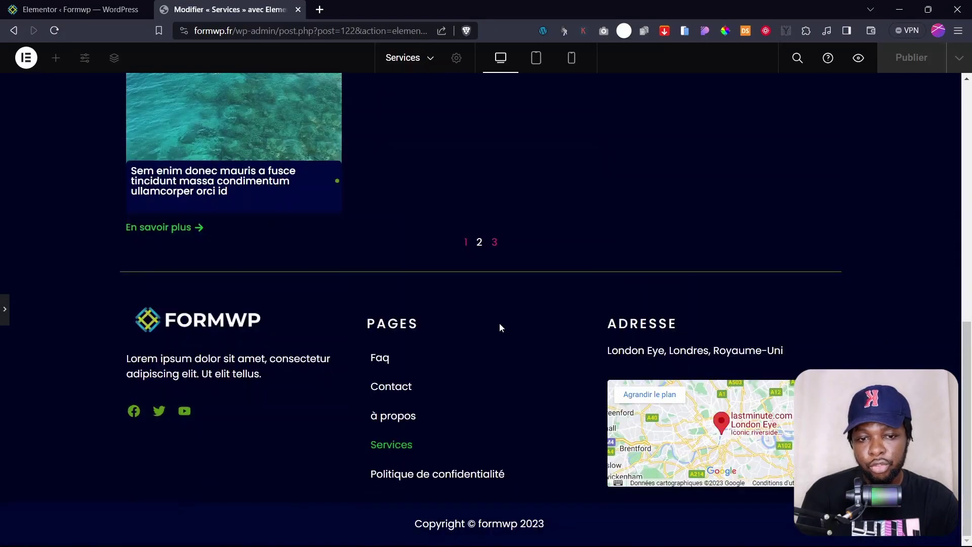
scroll(489, 273, "up", 5)
scroll(481, 271, "up", 5)
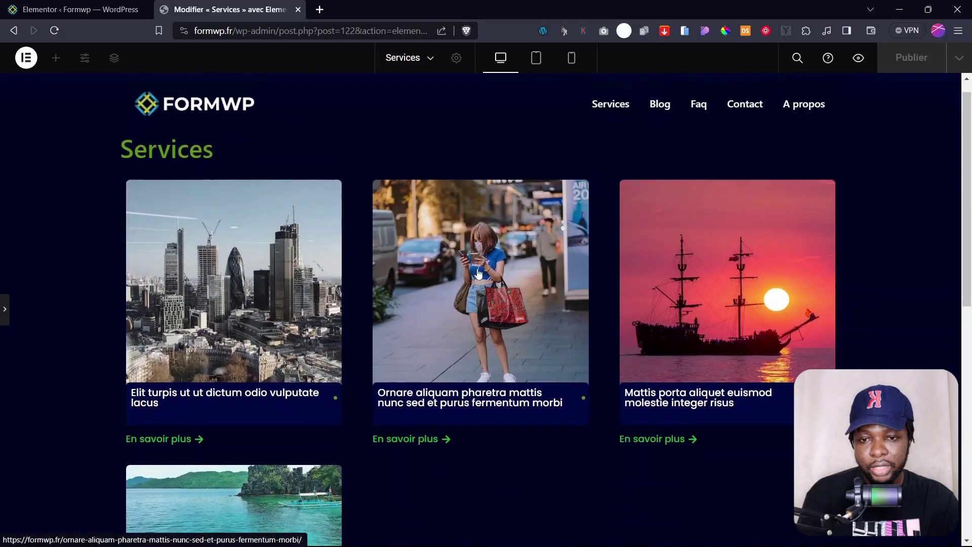
scroll(509, 339, "down", 8)
left_click(494, 358)
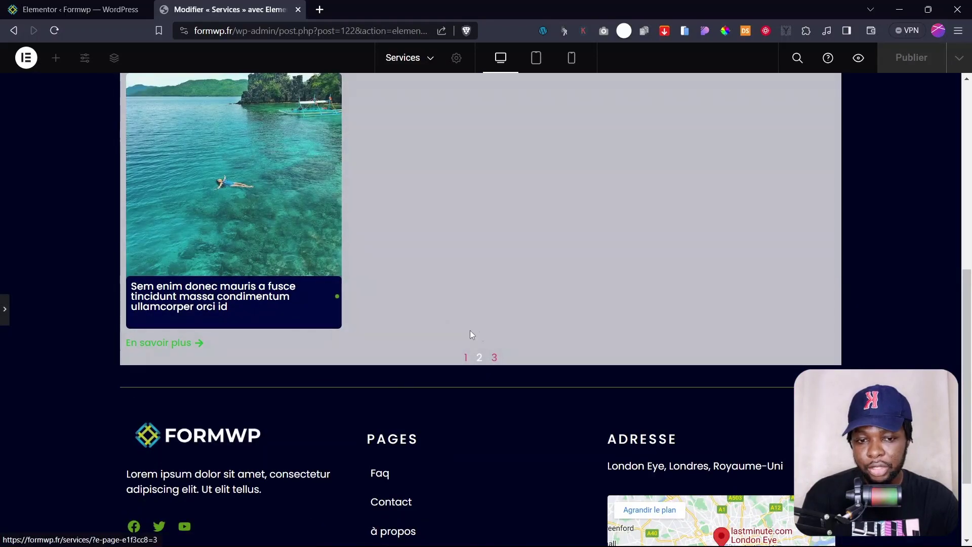
scroll(501, 303, "up", 3)
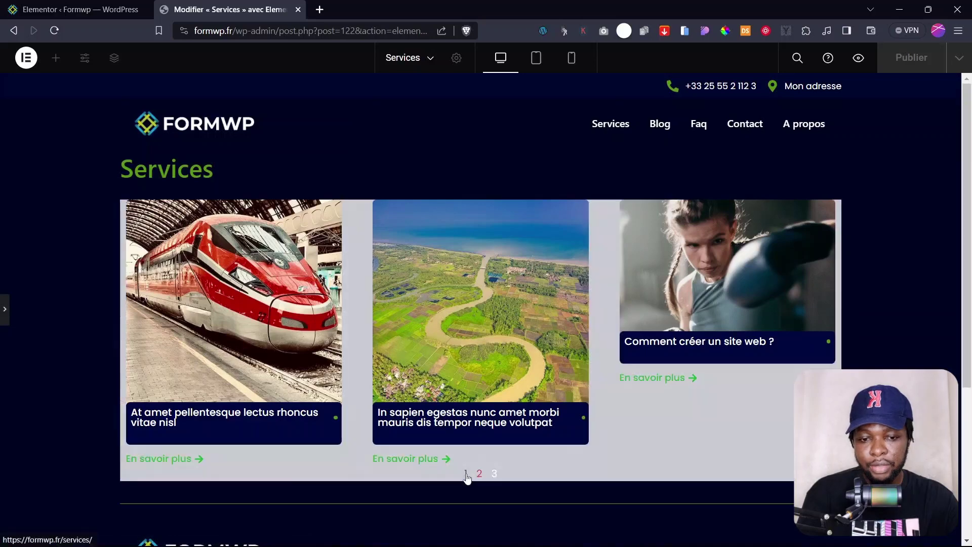
left_click(466, 472)
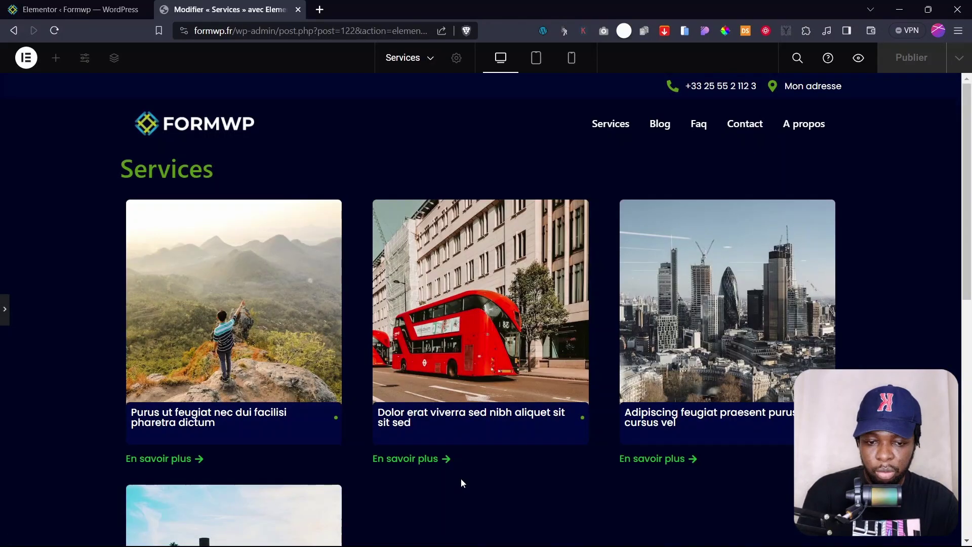
Repeat the AJAX pagination test by going from page 1 to pages 2 and 3 of the grid
scroll(486, 461, "down", 2)
scroll(497, 452, "down", 9)
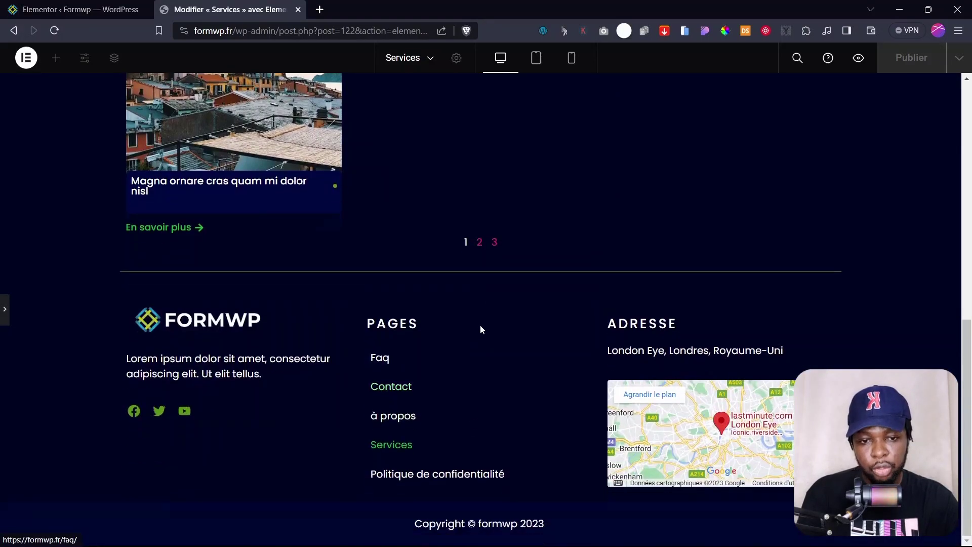
left_click(479, 243)
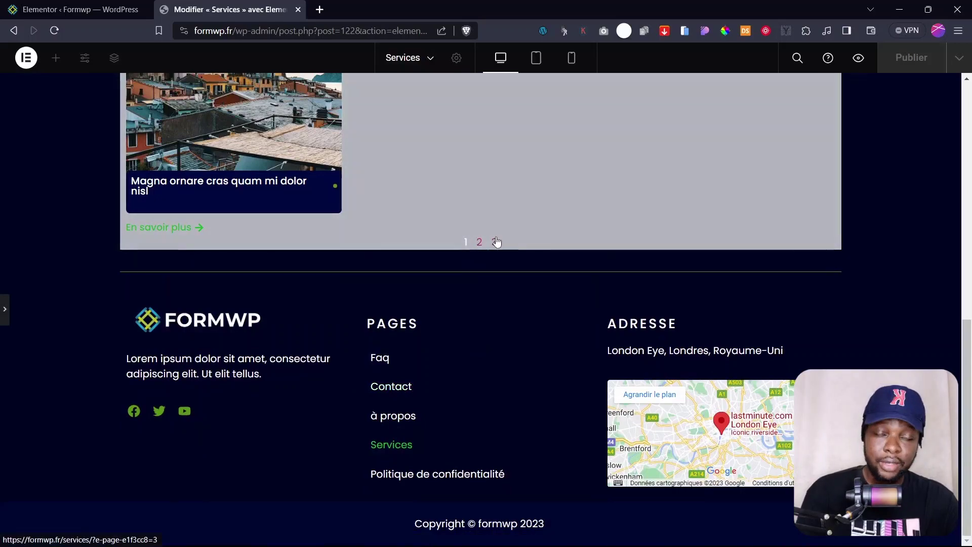
scroll(449, 272, "up", 10)
scroll(510, 458, "down", 8)
left_click(495, 359)
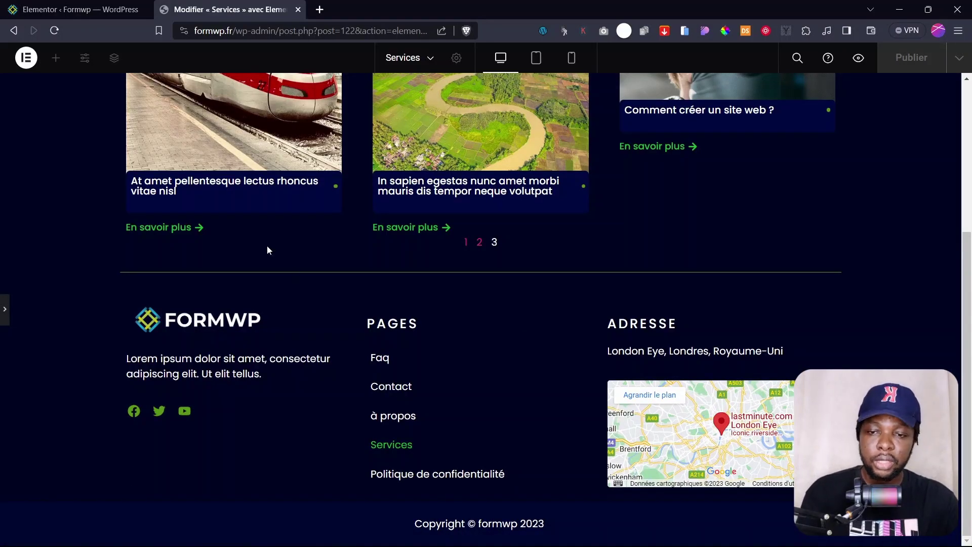
Return to the loop grid's pagination settings and turn on Autoscroll
left_click(11, 306)
scroll(506, 233, "up", 5)
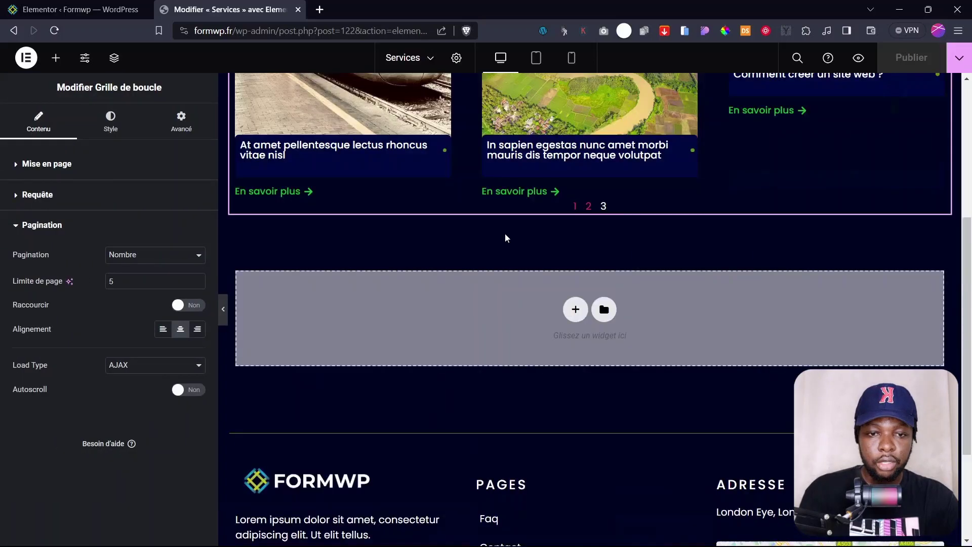
scroll(507, 238, "up", 3)
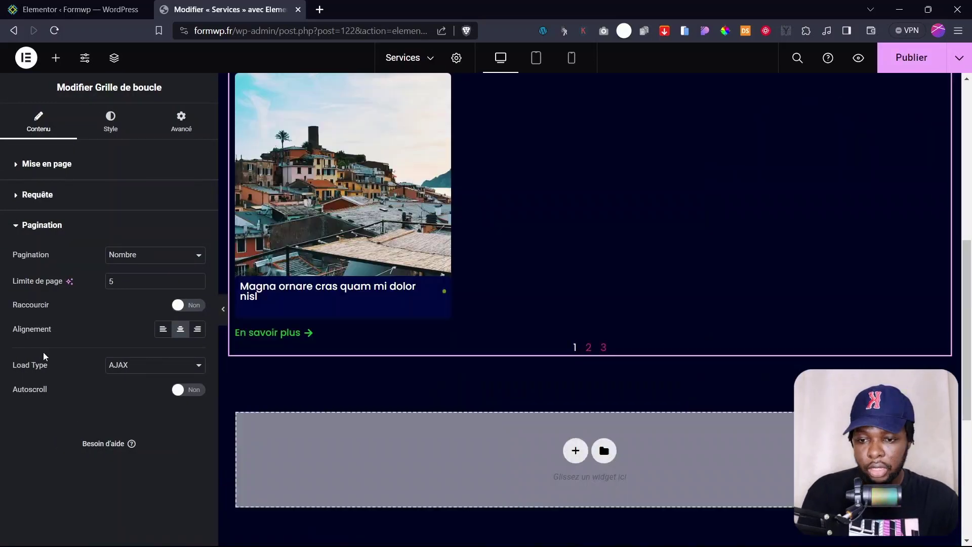
left_click(189, 390)
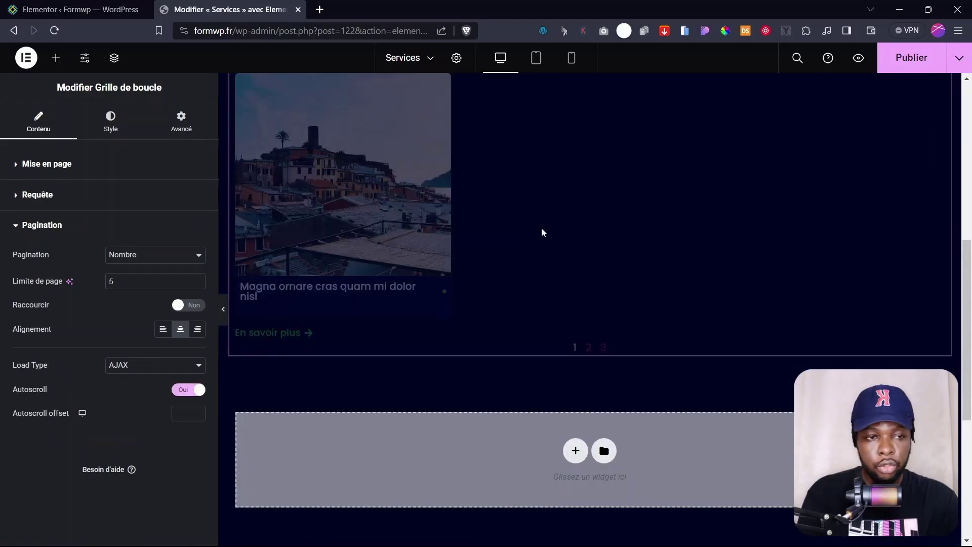
Preview the page with Autoscroll on and test the grid pagination by opening pages 2 and 3
left_click(223, 309)
scroll(452, 262, "down", 5)
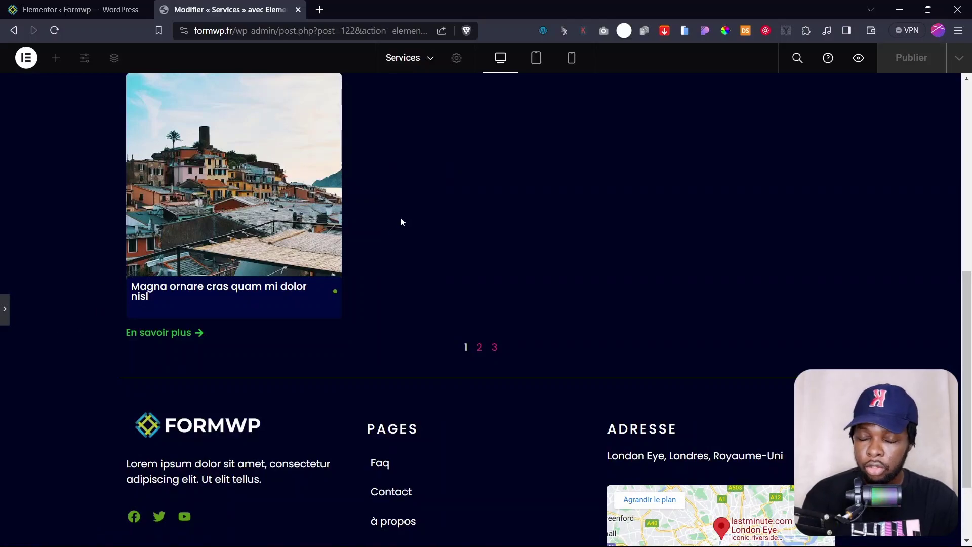
scroll(400, 221, "up", 7)
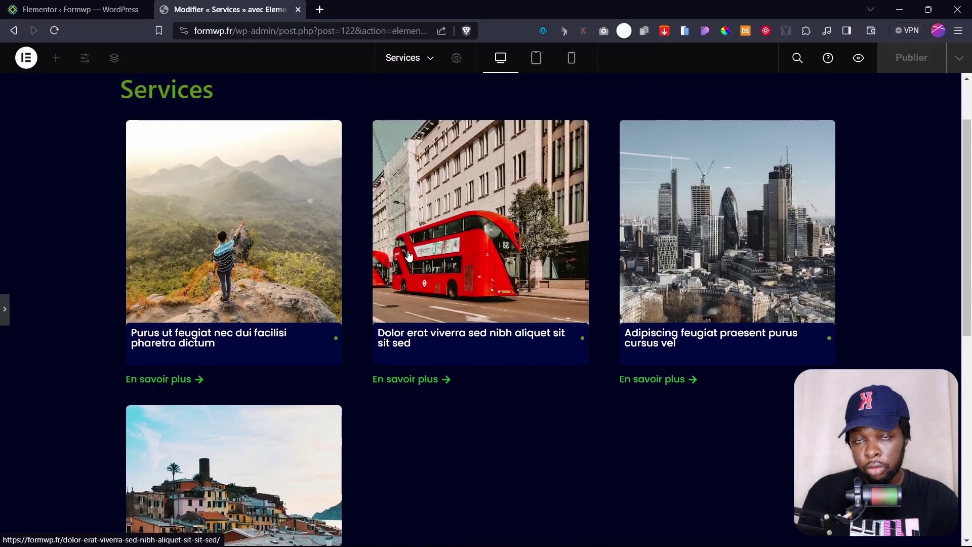
scroll(409, 255, "down", 6)
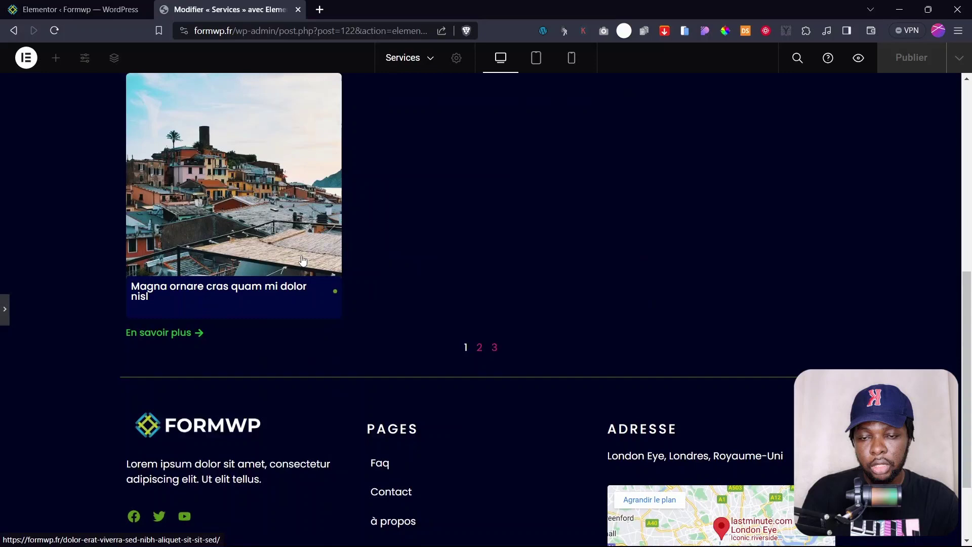
left_click(479, 348)
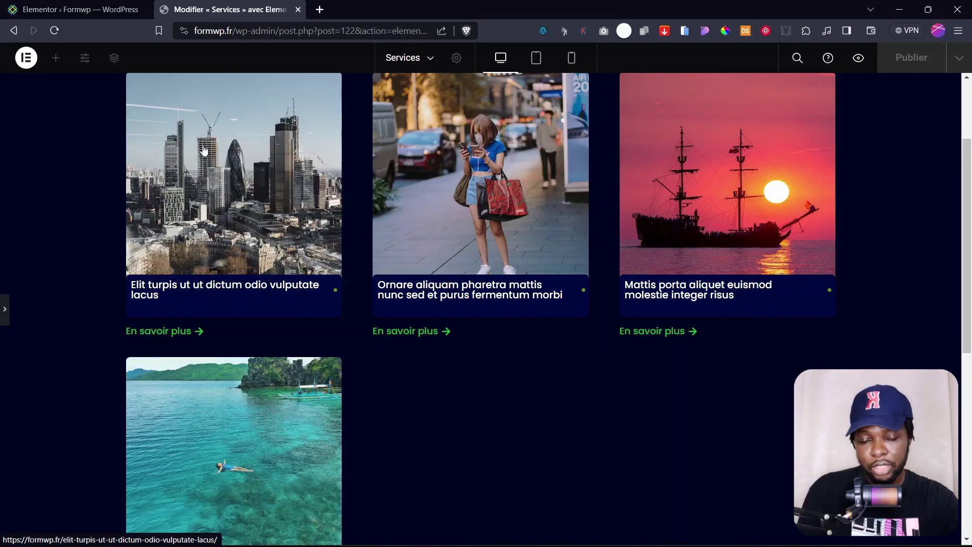
scroll(234, 162, "down", 5)
left_click(495, 369)
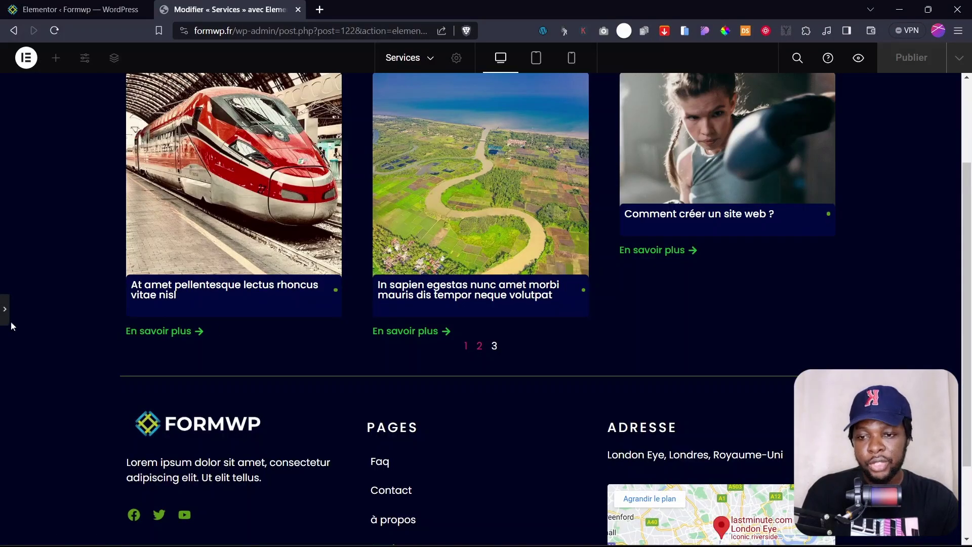
Reopen the loop grid's settings and turn Autoscroll off
left_click(5, 309)
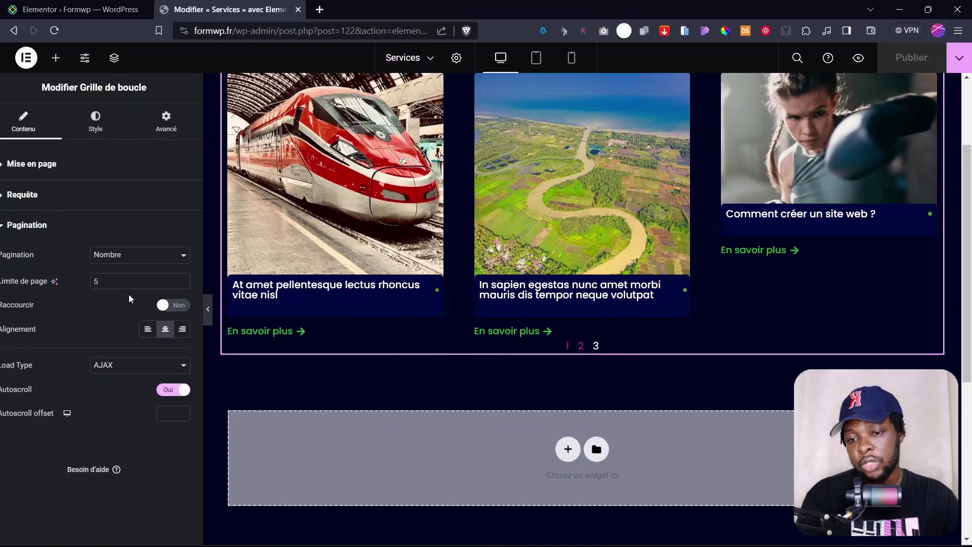
left_click(194, 389)
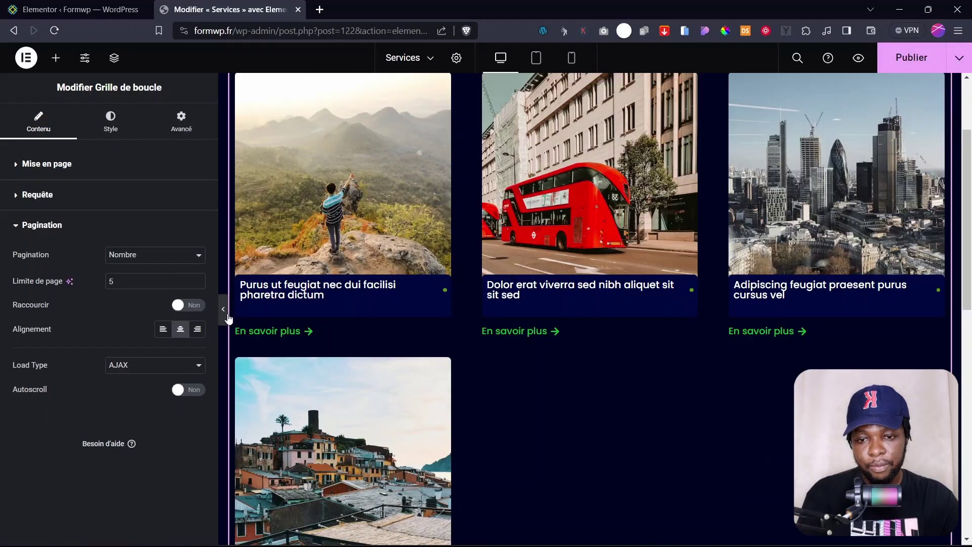
Preview the page with Autoscroll off and test the grid pagination by opening pages 2 and 3
left_click(223, 309)
scroll(437, 368, "down", 7)
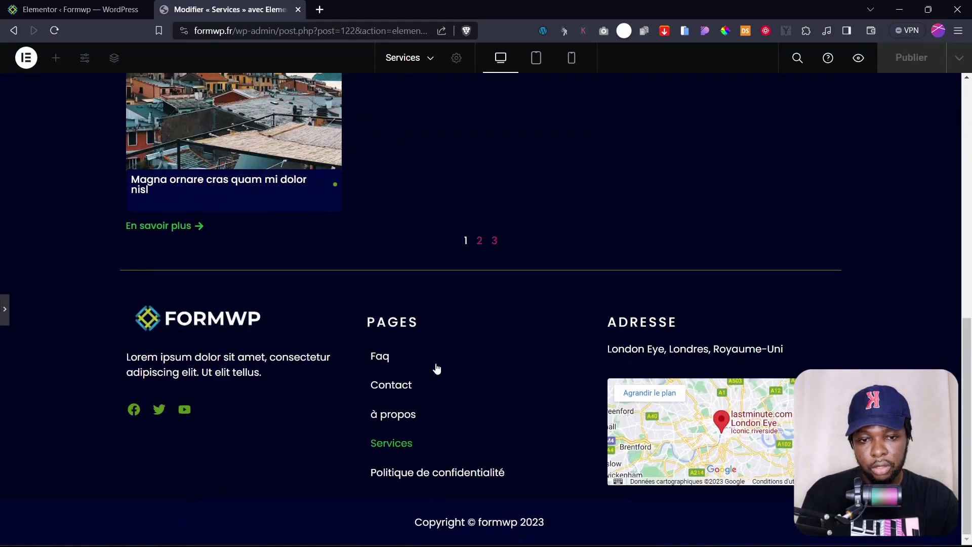
left_click(480, 241)
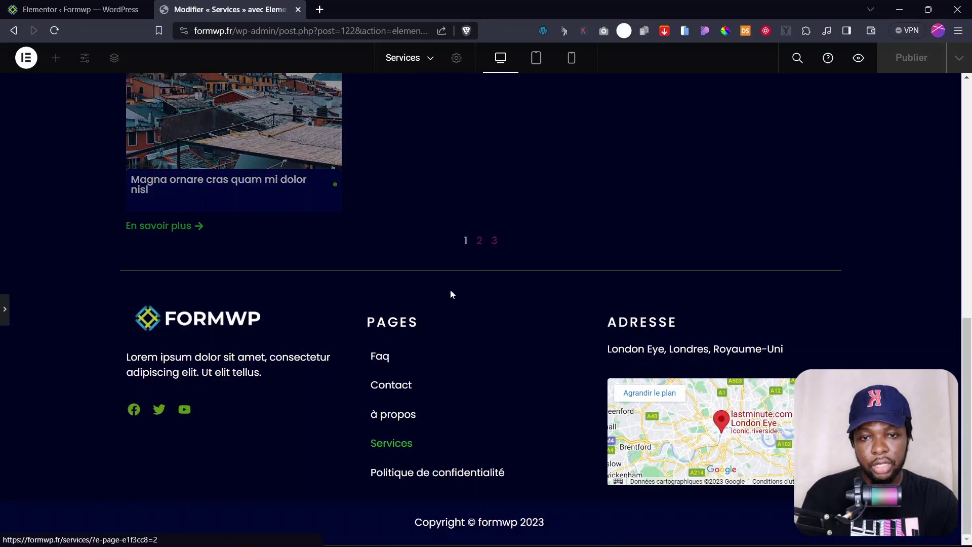
scroll(436, 311, "up", 2)
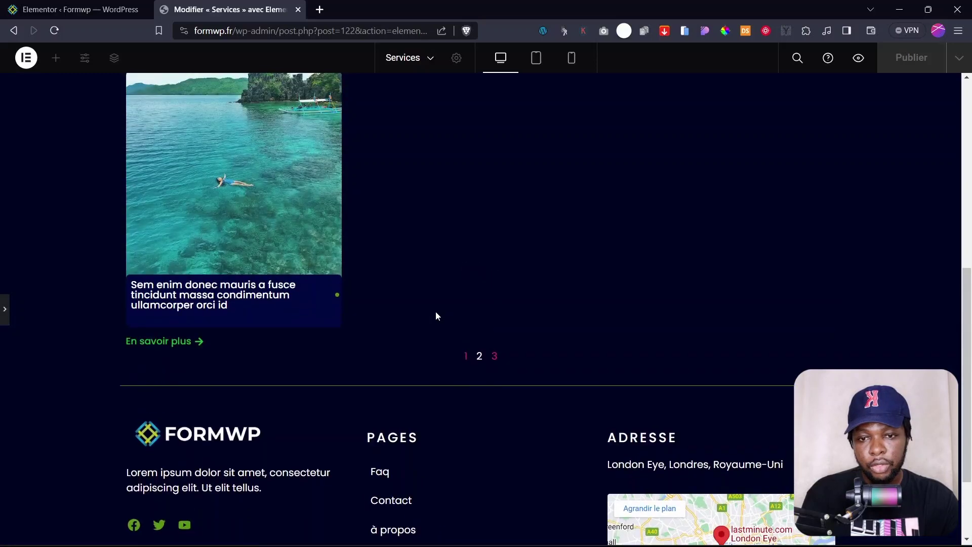
left_click(494, 357)
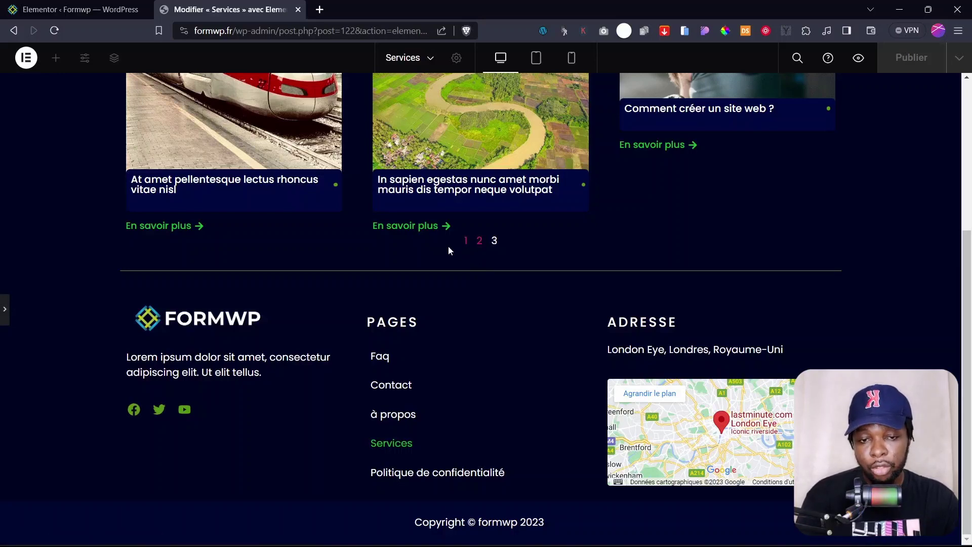
scroll(448, 245, "up", 5)
Turn Autoscroll back on in the loop grid's pagination settings and test it by opening page 2 of the grid
left_click(4, 312)
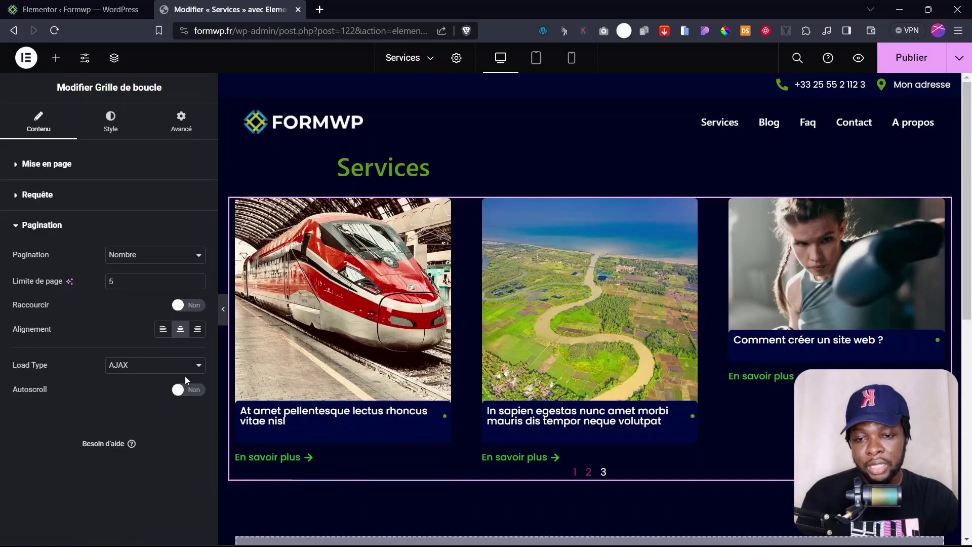
left_click(190, 390)
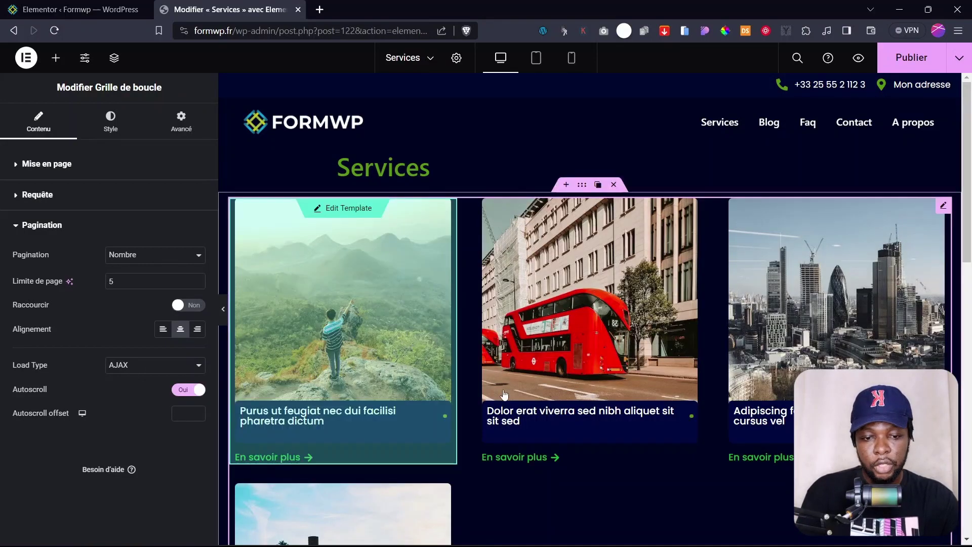
scroll(525, 371, "down", 8)
left_click(590, 347)
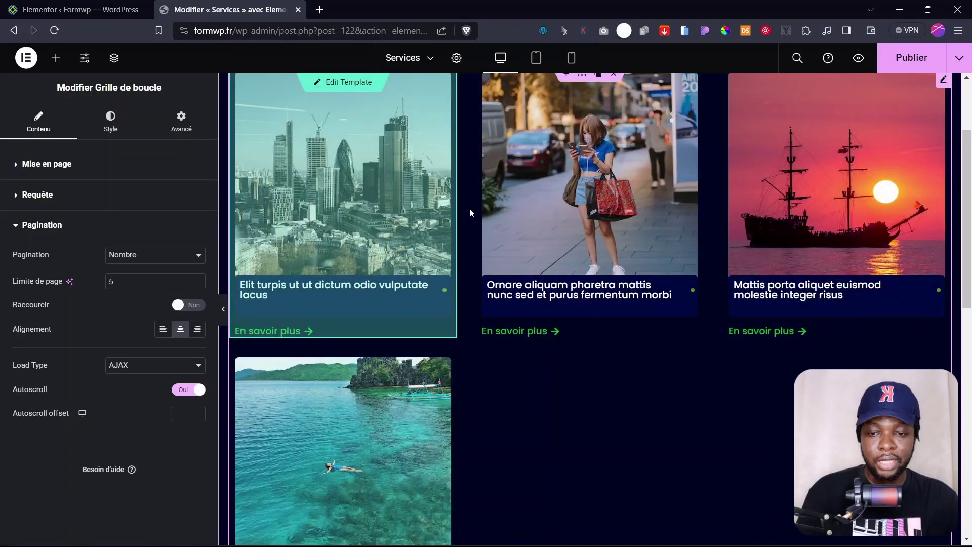
Set the loop grid's Autoscroll offset to 18 and return to its pagination settings after pointing out the Services heading
left_click(198, 410)
scroll(349, 264, "up", 3)
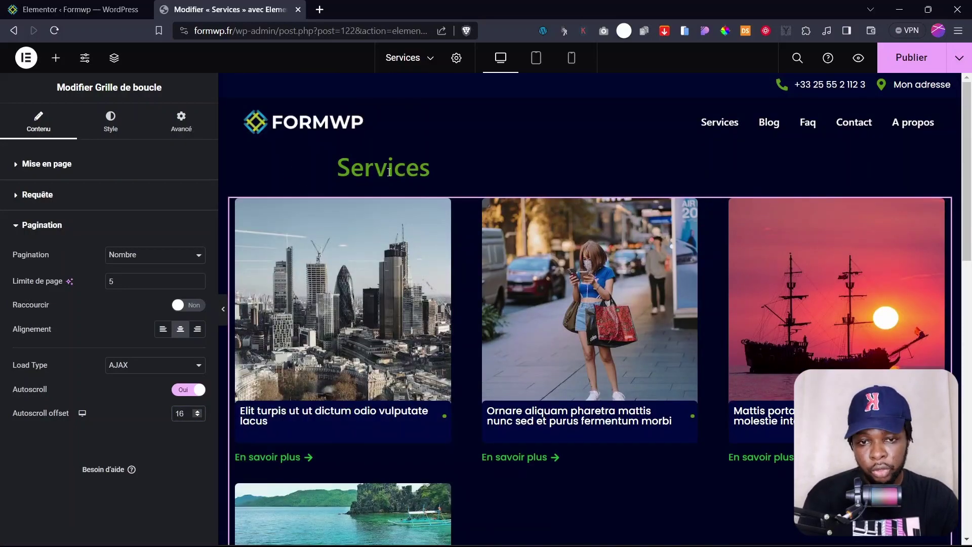
left_click_drag(338, 167, 439, 168)
left_click(405, 168)
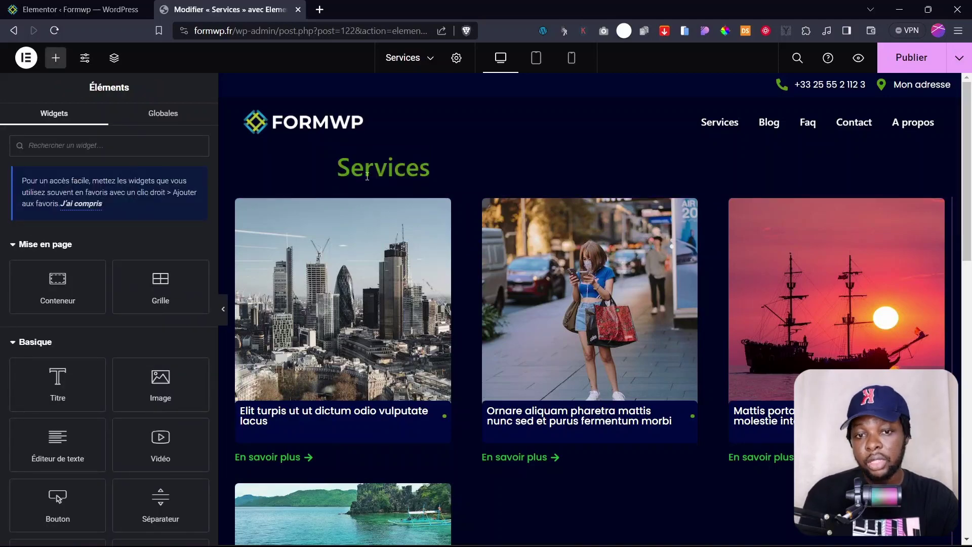
left_click(944, 206)
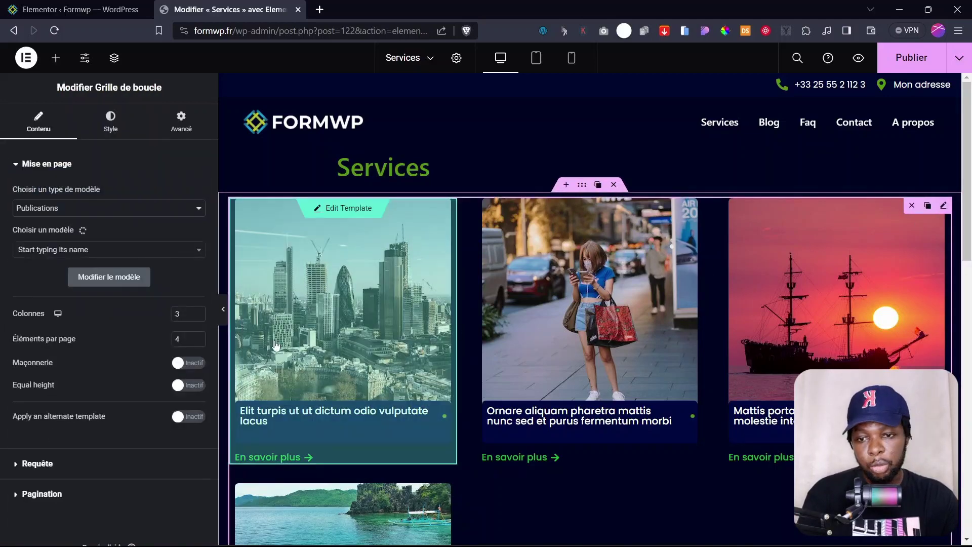
left_click(34, 496)
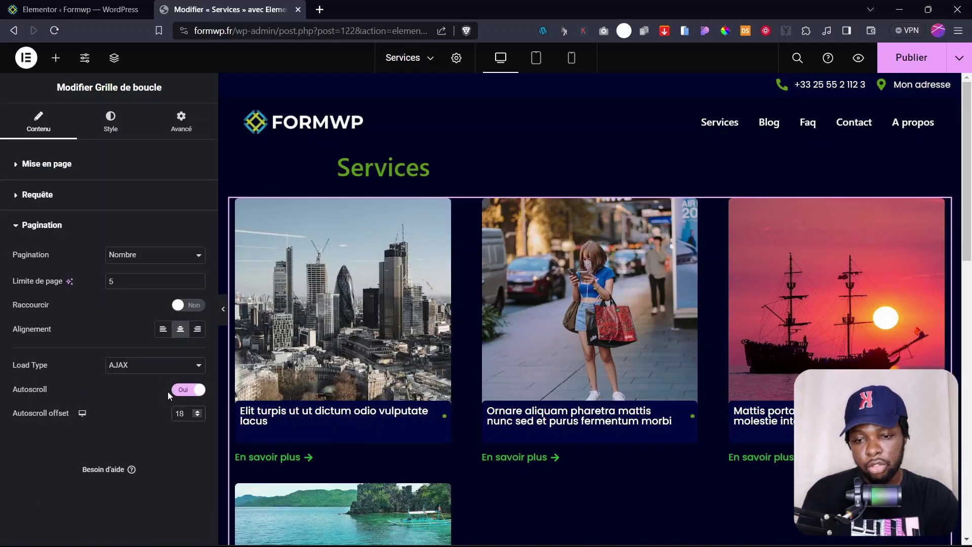
Publish the page and test the scroll offset in the preview by opening page 1 of the grid
left_click(911, 58)
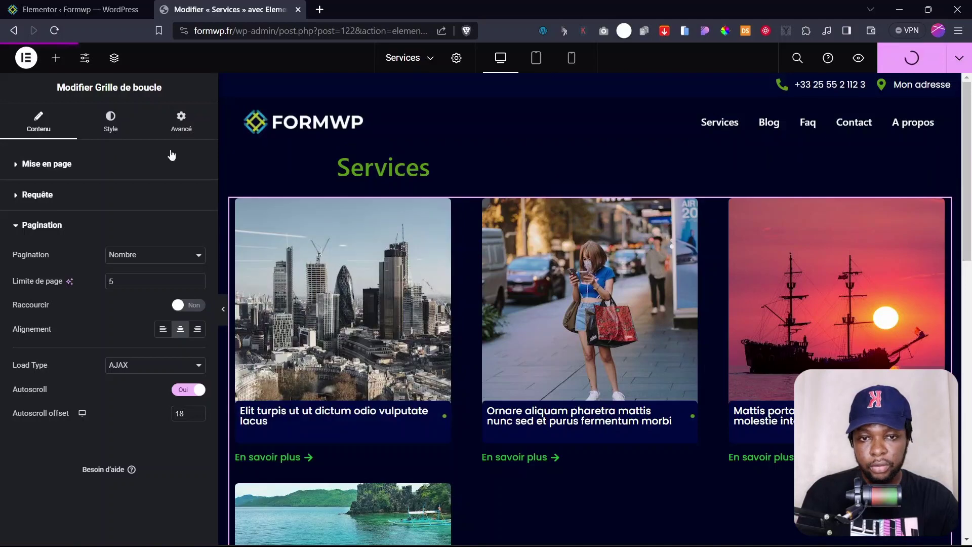
left_click(223, 315)
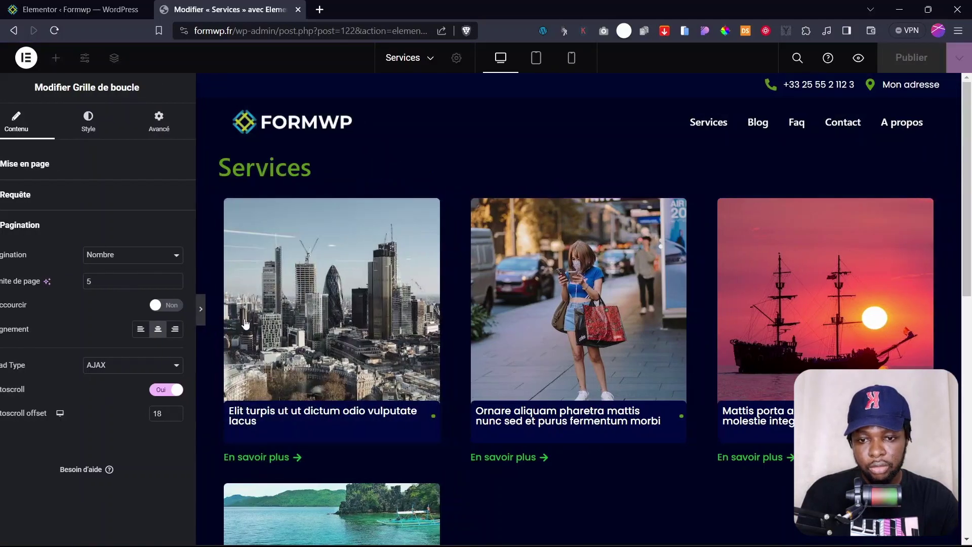
scroll(439, 375, "down", 8)
left_click(466, 356)
scroll(463, 365, "up", 3)
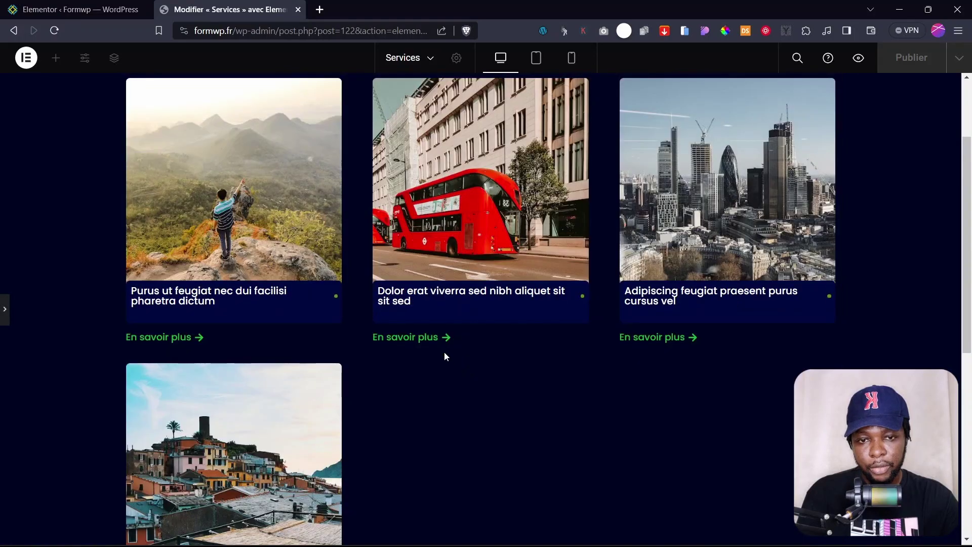
Set the loop grid's Autoscroll offset to 180 and save the page
left_click(4, 311)
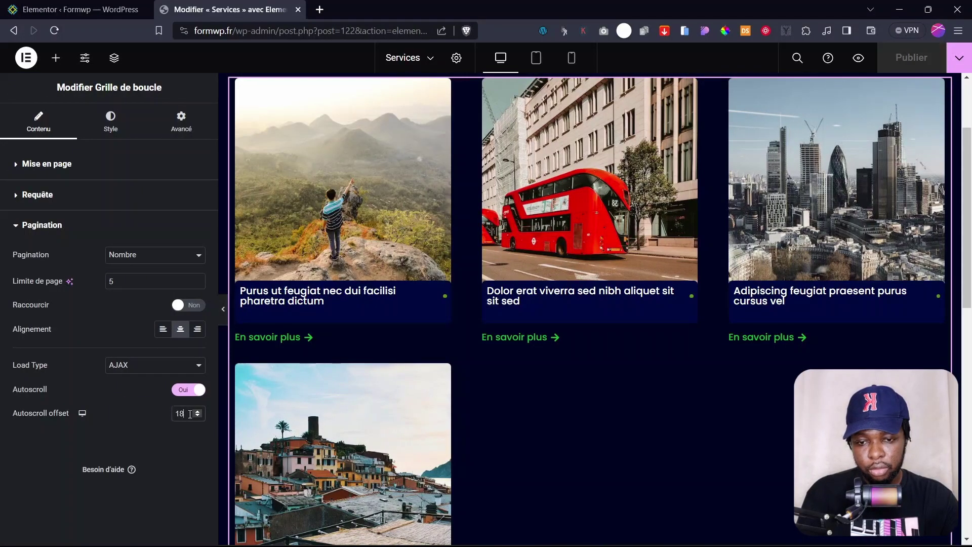
type("0")
key("ctrl+s")
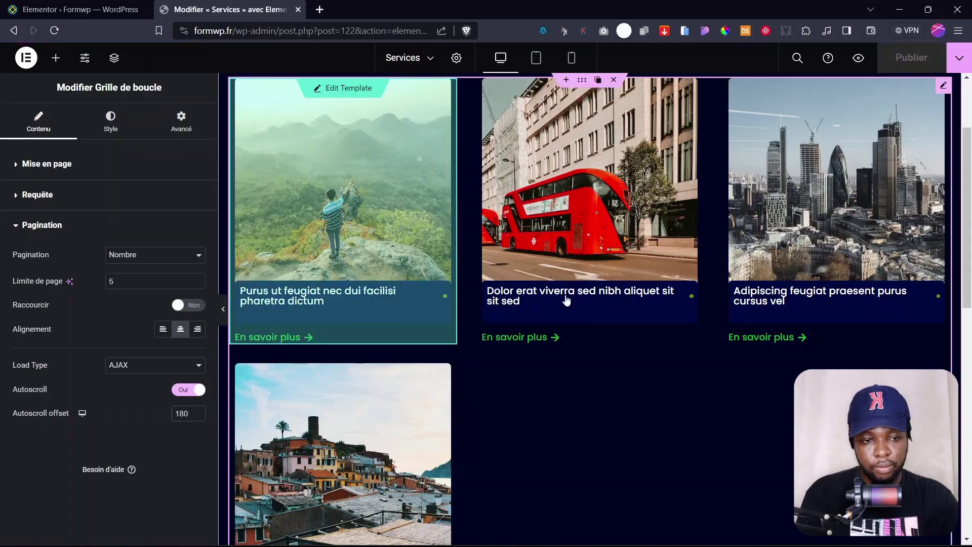
Preview the page and test the 180 scroll offset by opening page 2 of the grid
scroll(457, 385, "down", 5)
scroll(457, 385, "down", 5)
scroll(582, 363, "up", 5)
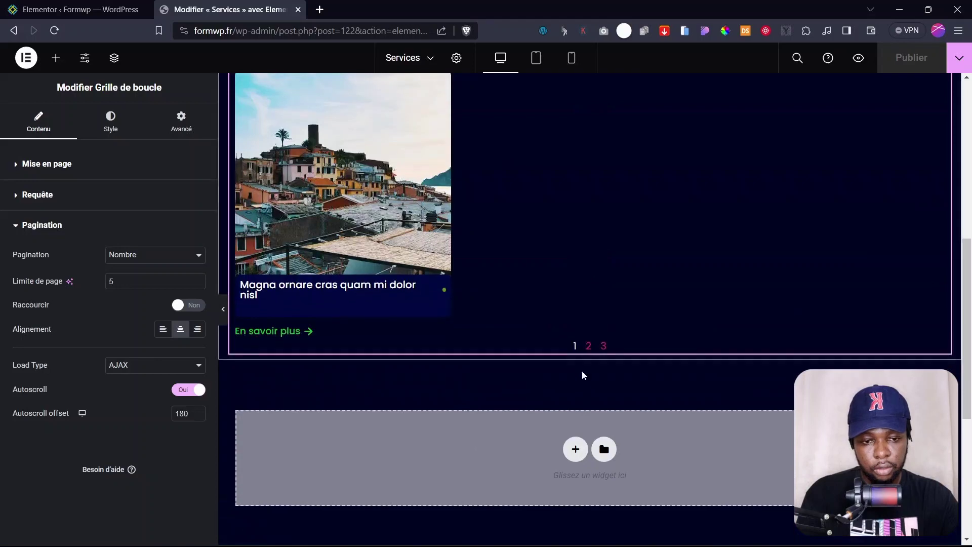
left_click(223, 308)
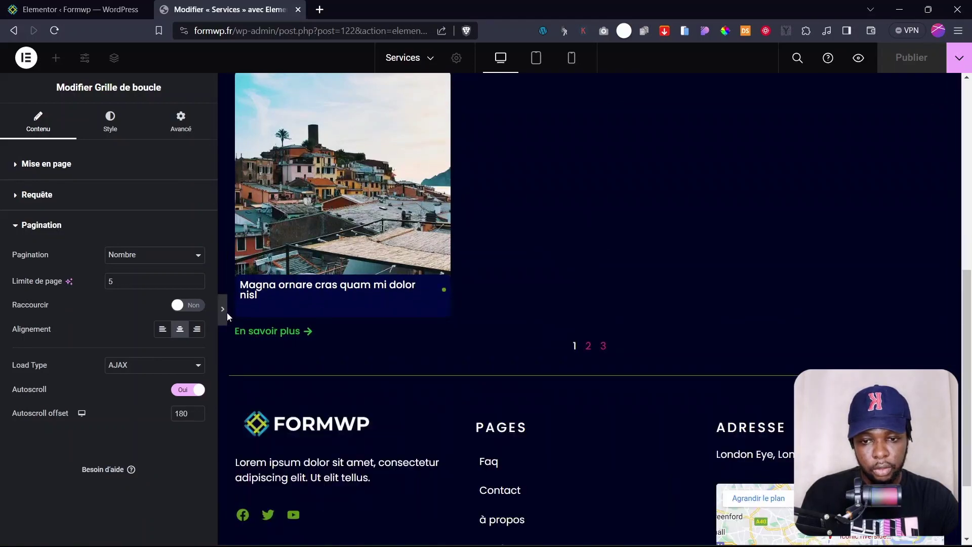
left_click(480, 346)
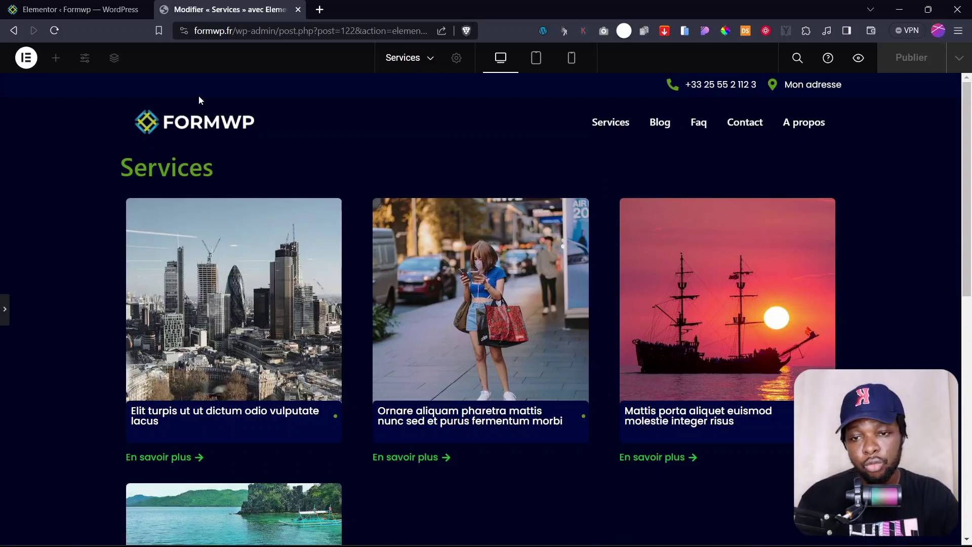
Reopen the loop grid's pagination settings and set the Autoscroll offset to 60
left_click(4, 310)
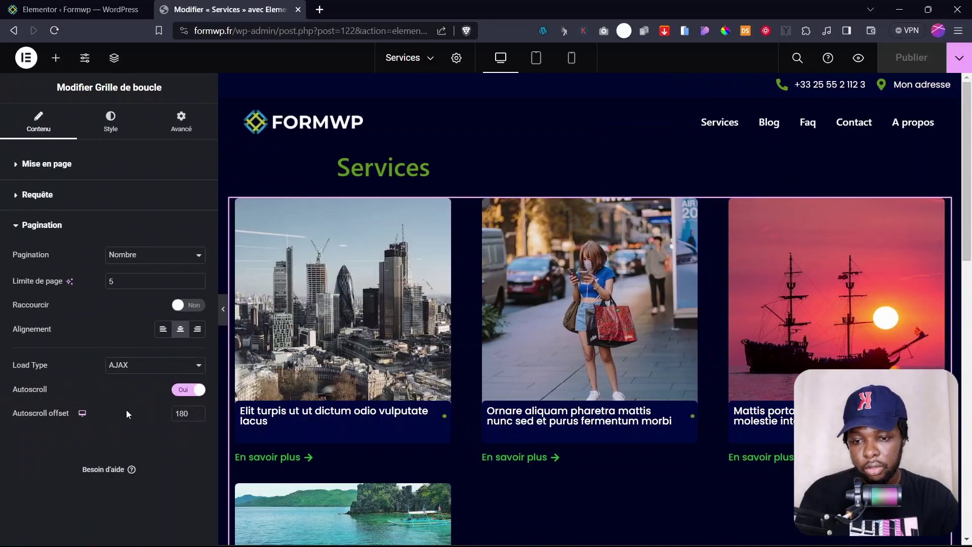
left_click_drag(177, 412, 184, 412)
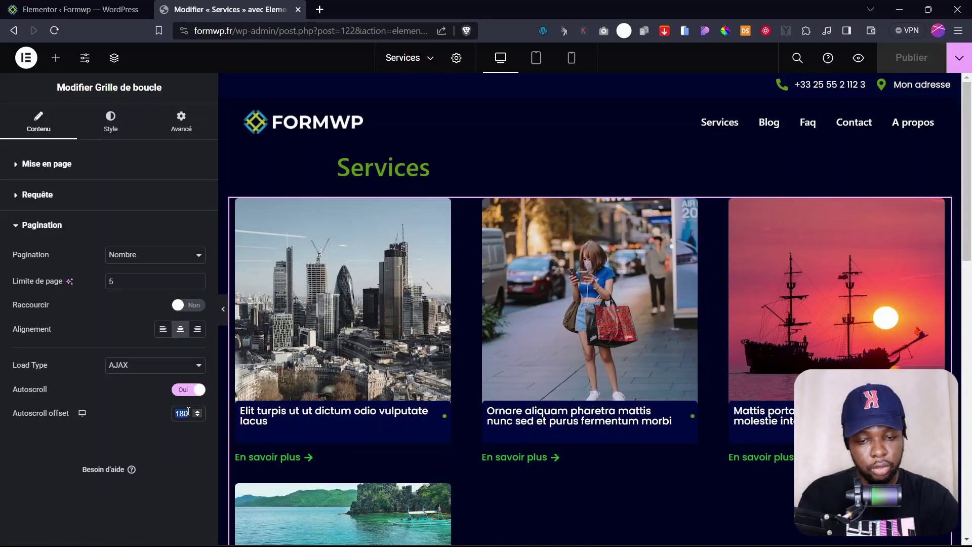
type("60")
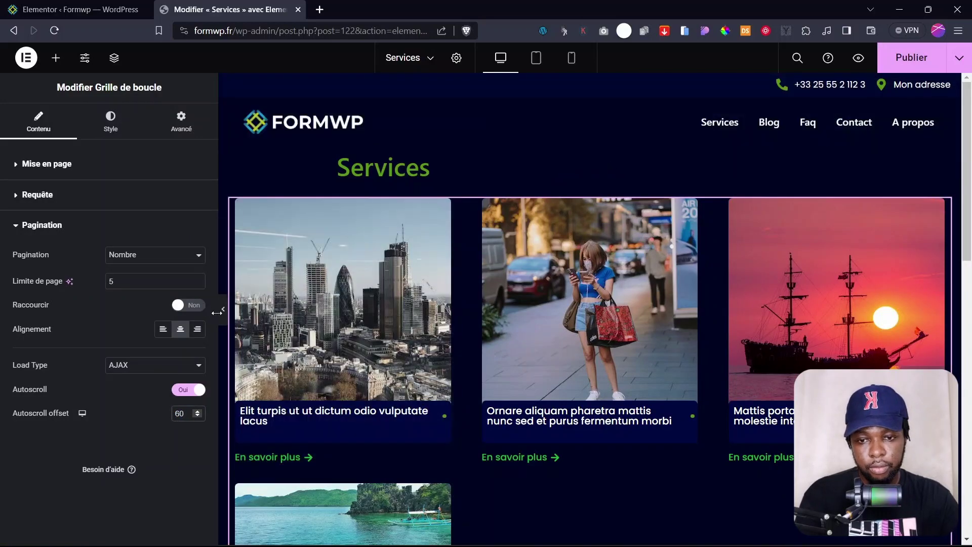
Preview the page and test the 60 scroll offset by opening page 1 of the grid
left_click(223, 309)
scroll(512, 275, "down", 8)
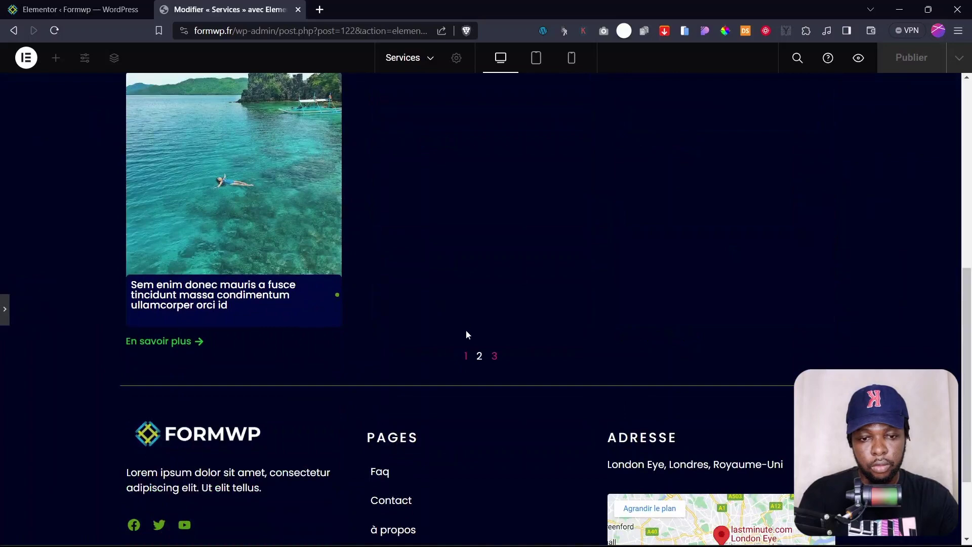
left_click(472, 356)
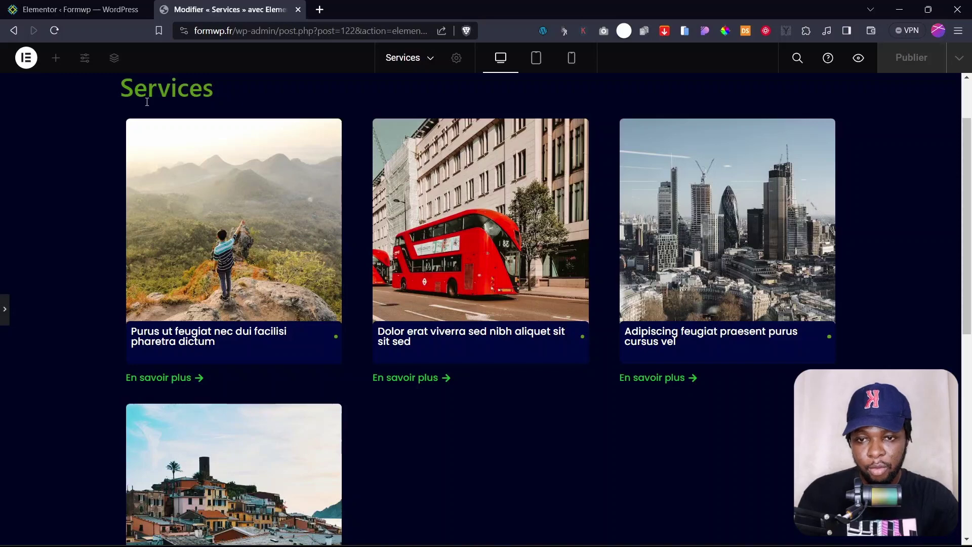
Return to the loop grid's settings and publish the Services page
left_click(3, 306)
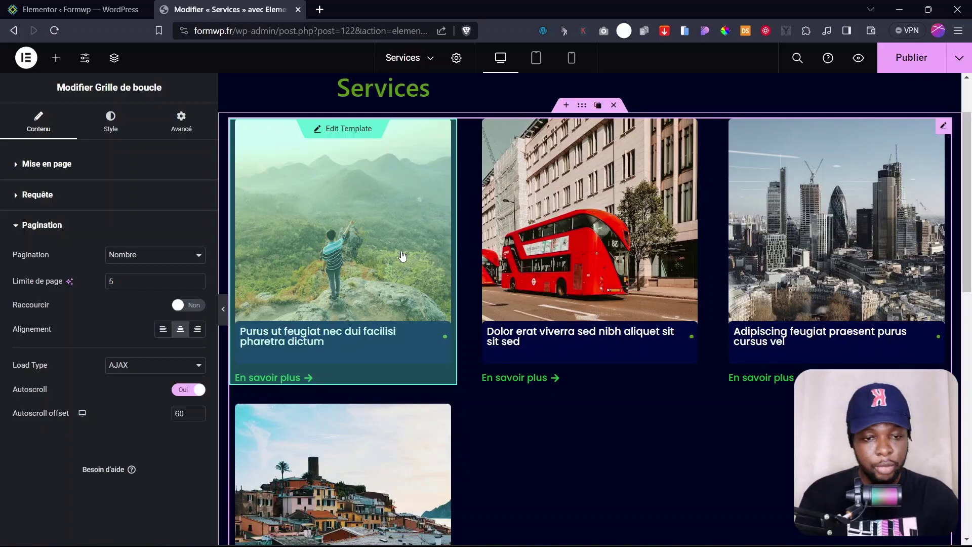
scroll(612, 195, "up", 2)
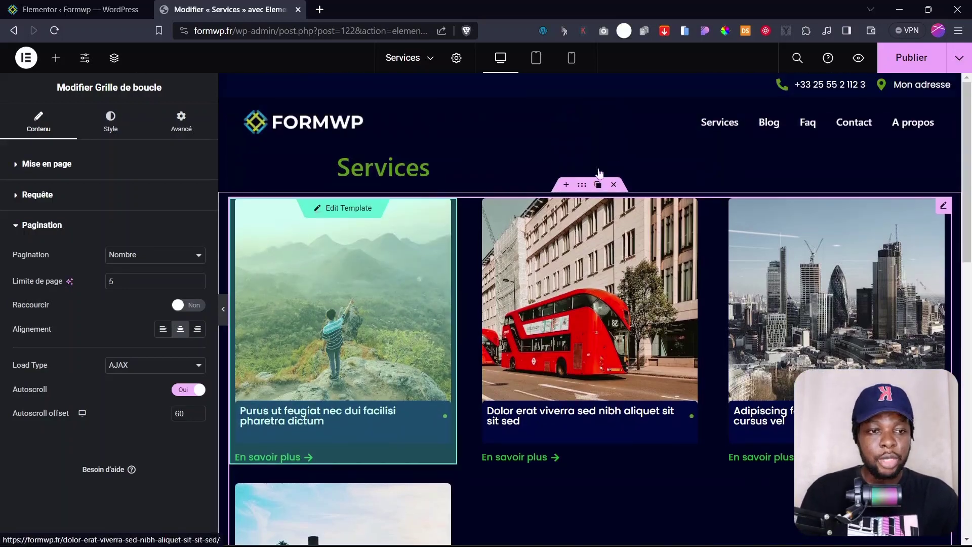
left_click(911, 57)
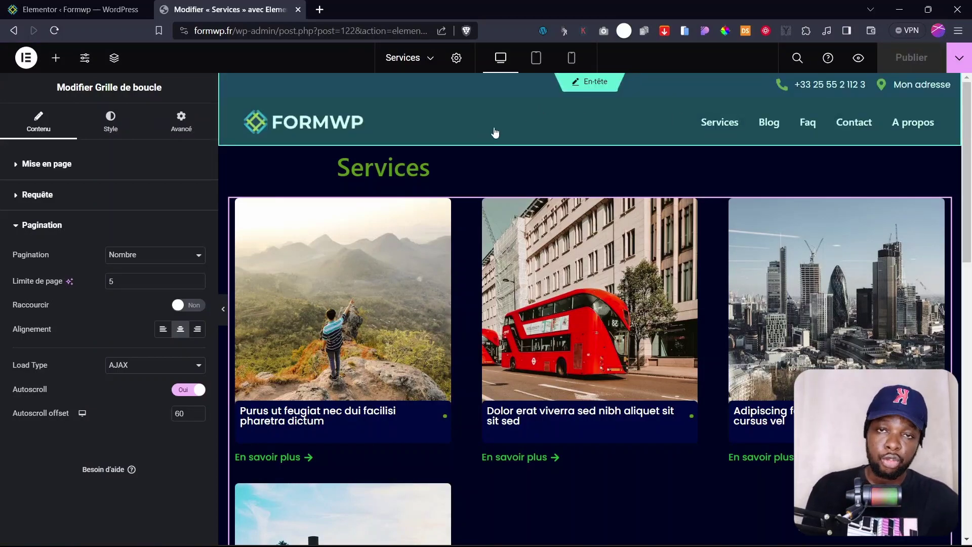
Open the page's header template for editing and open the settings of its Menu widget
left_click(581, 90)
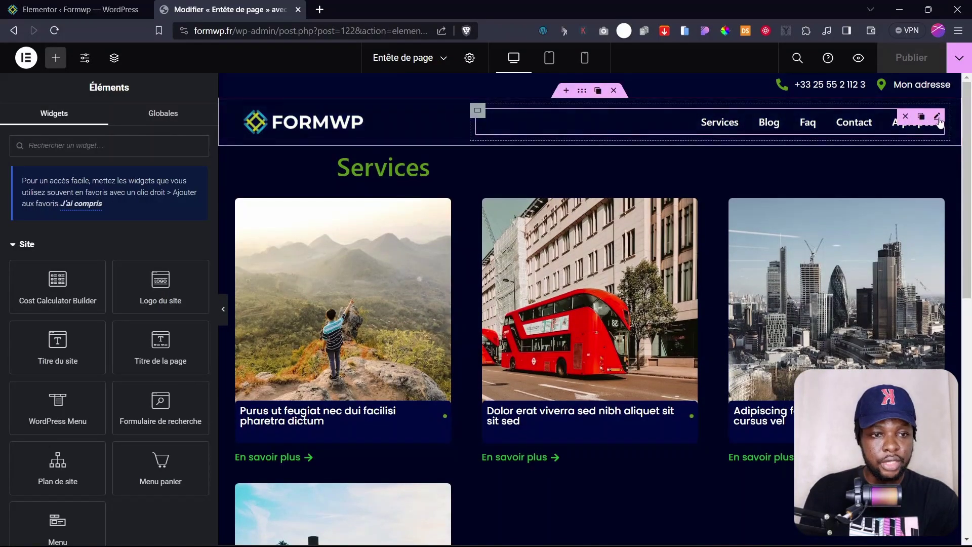
left_click(937, 117)
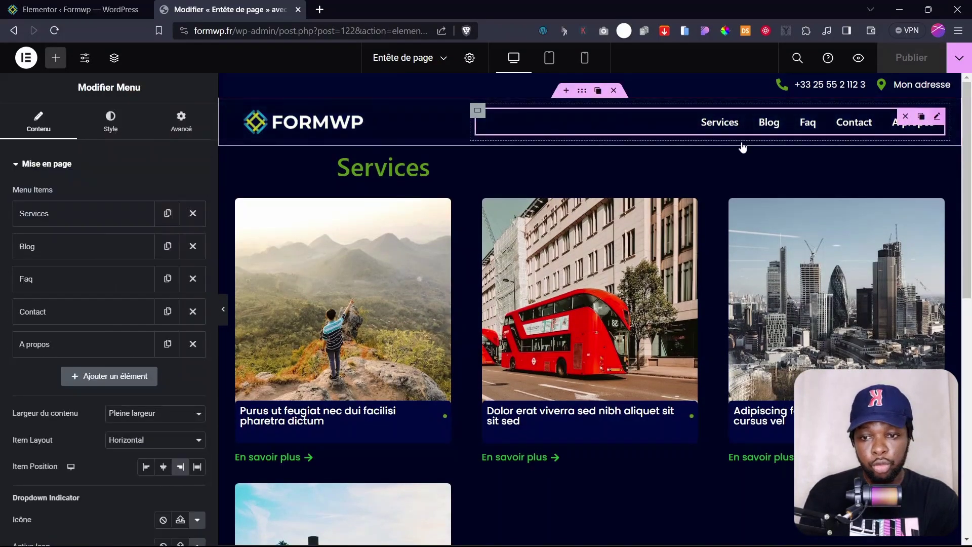
scroll(149, 388, "down", 4)
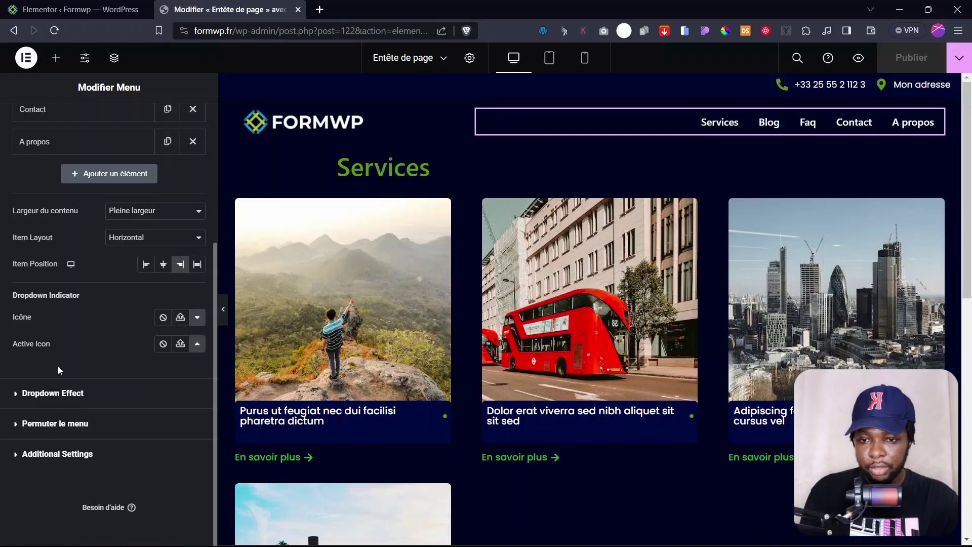
scroll(60, 370, "up", 3)
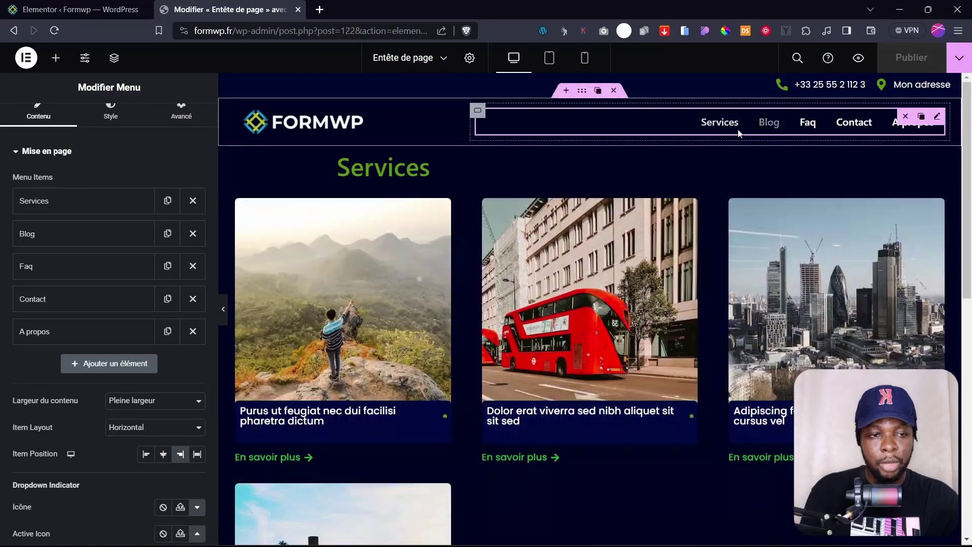
Preview the header menu in the tablet and mobile portrait views and return to the tablet view with the Menu settings open
left_click(550, 58)
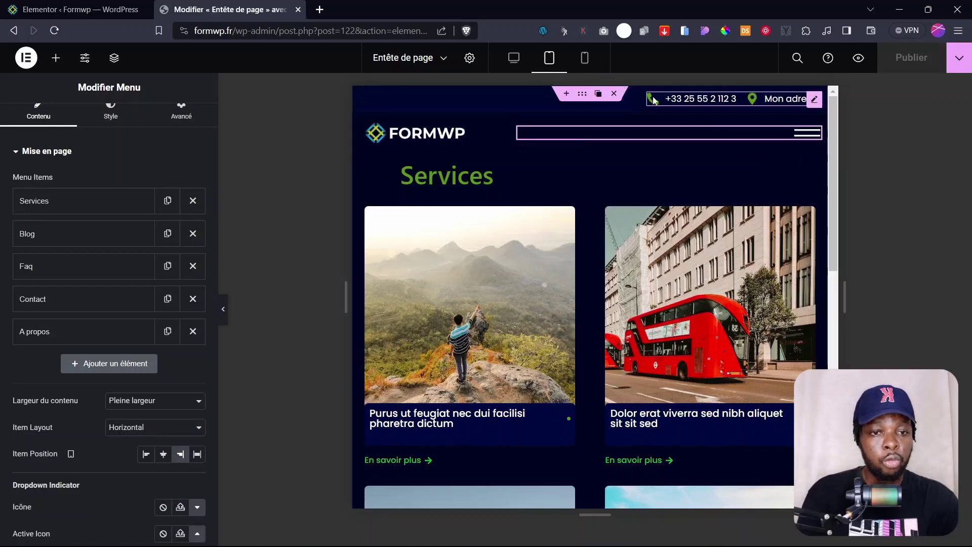
left_click(583, 58)
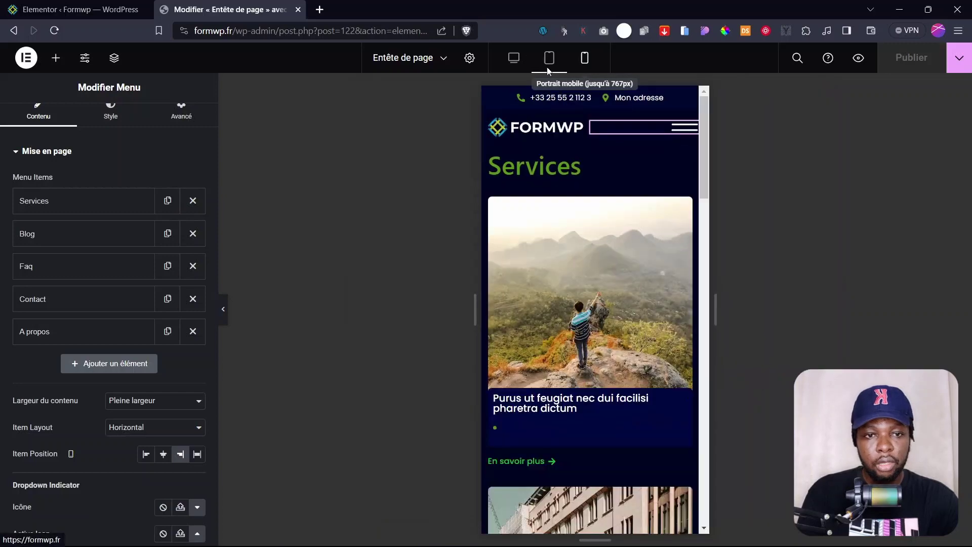
left_click(550, 61)
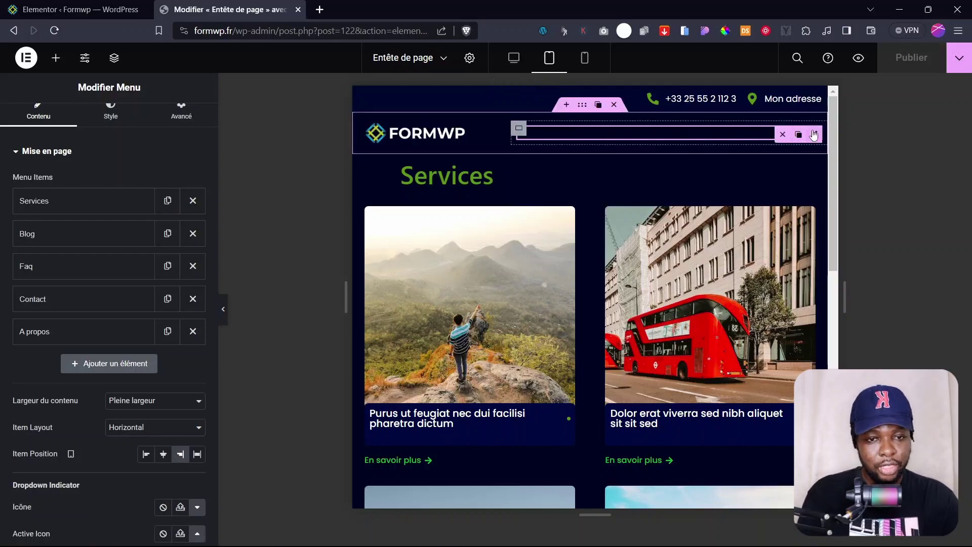
scroll(53, 293, "down", 4)
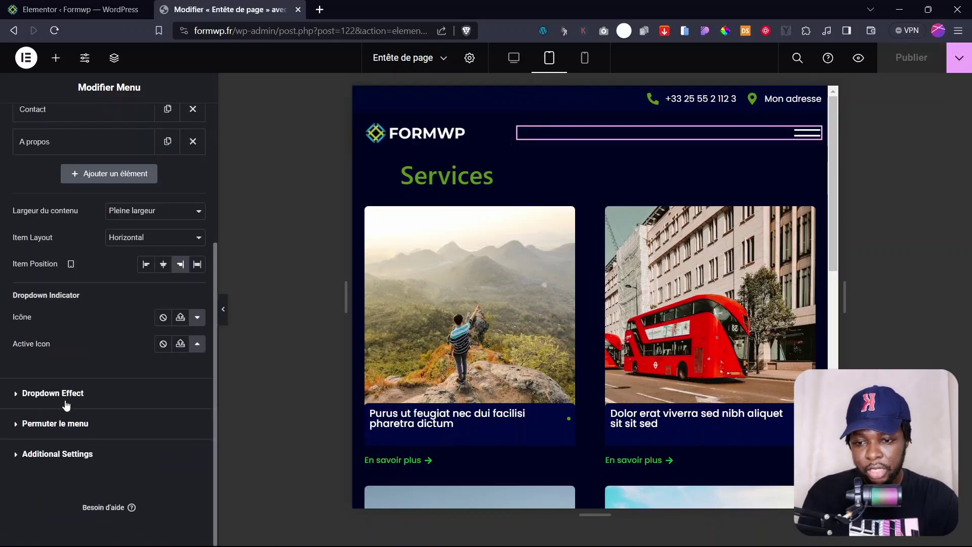
In the Menu widget's additional settings, set horizontal scrolling to Activer and the breakpoint to Aucun
left_click(52, 454)
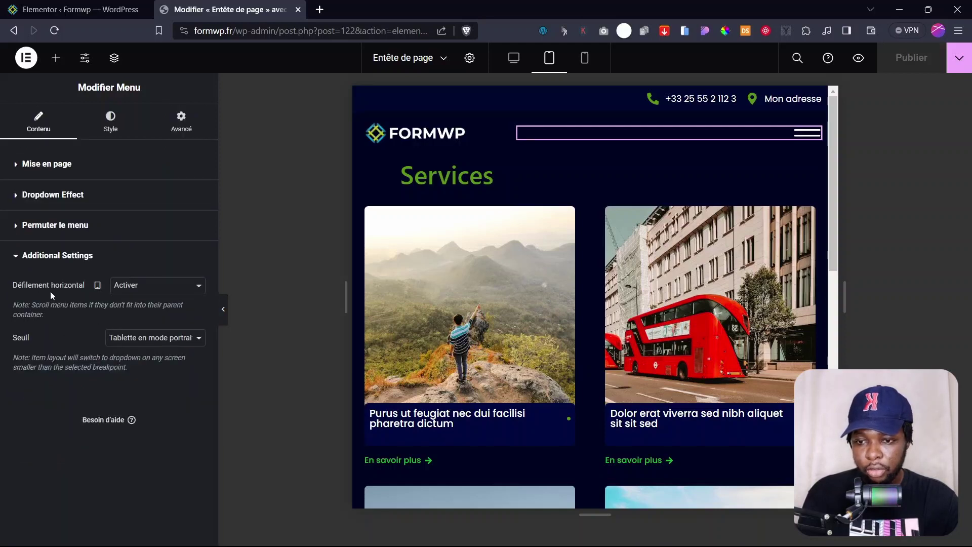
left_click(133, 291)
left_click(133, 307)
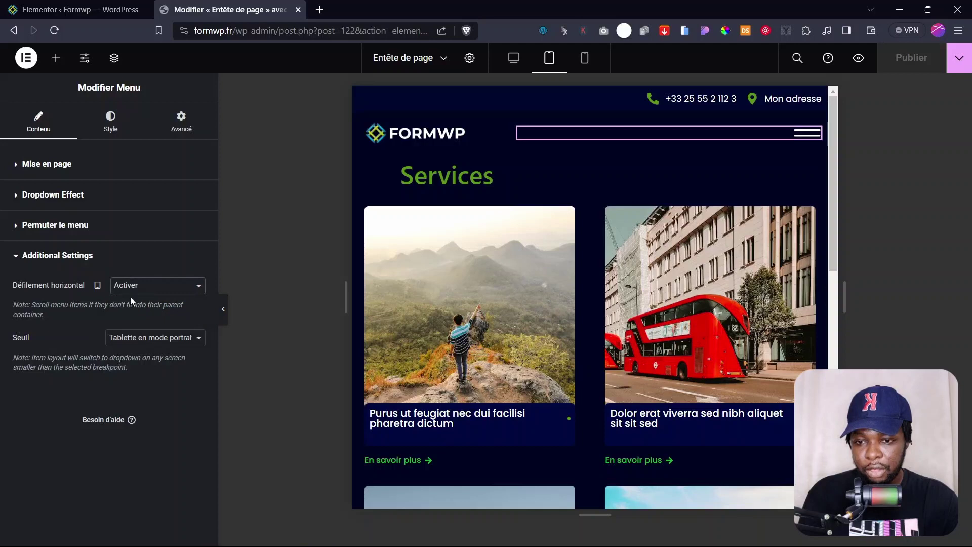
left_click(130, 289)
left_click(115, 300)
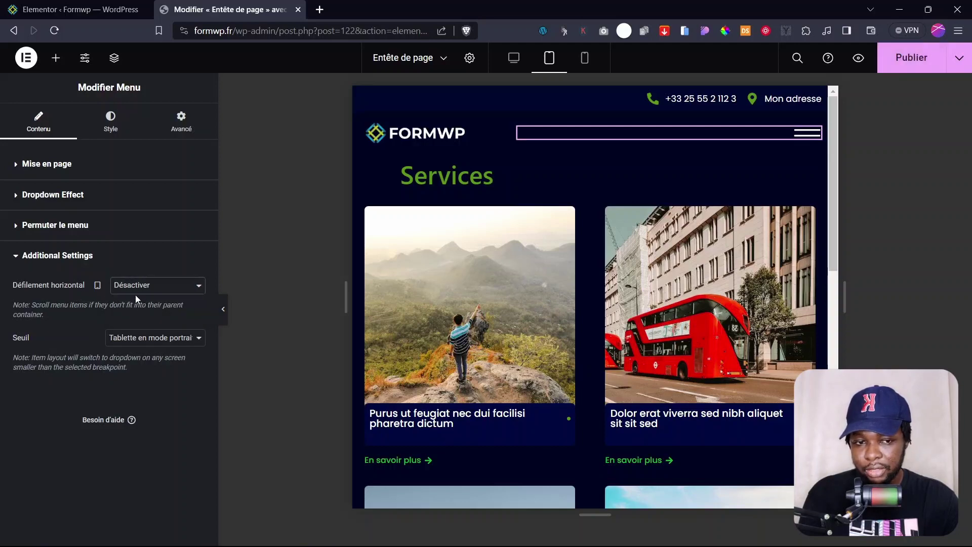
left_click(137, 289)
left_click(133, 315)
left_click(140, 342)
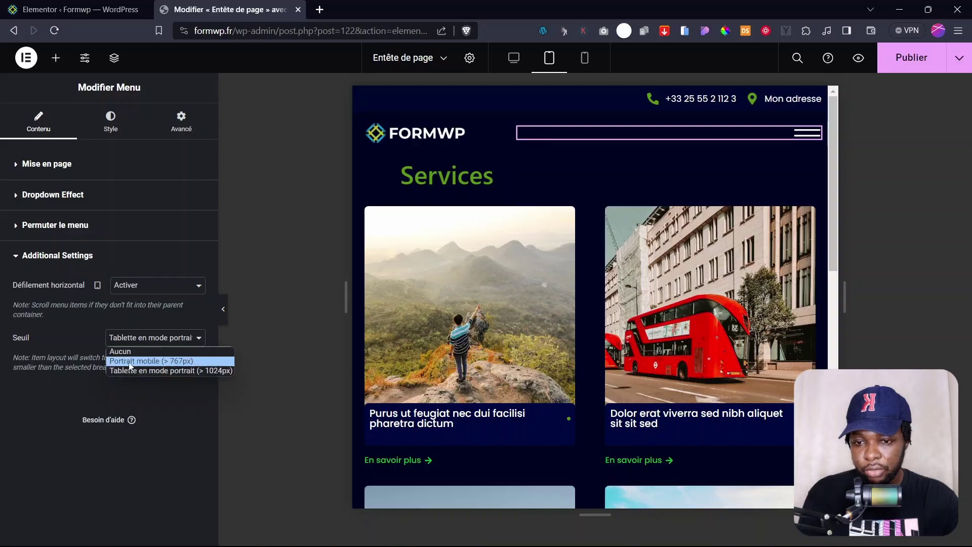
left_click(133, 349)
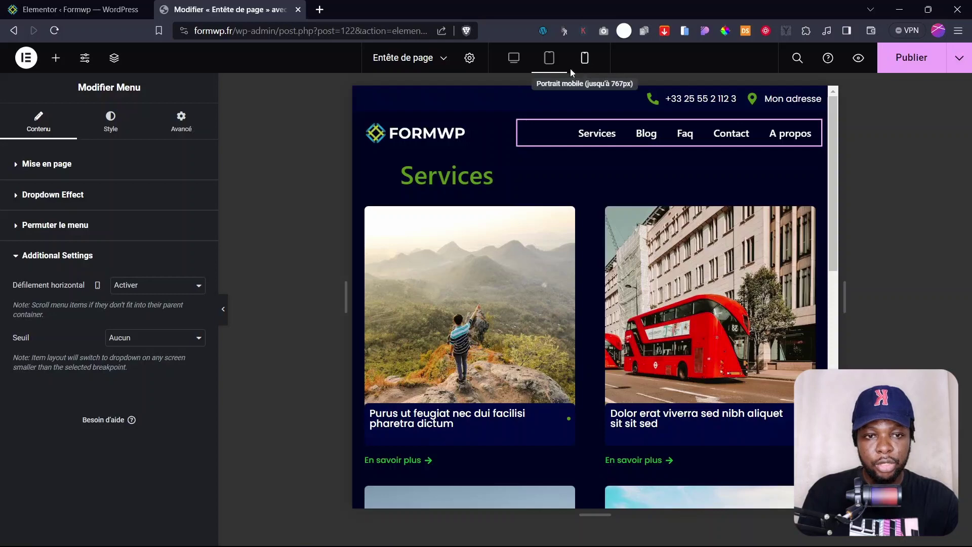
Check the header in mobile portrait view, publish it, and test swiping the menu sideways in the phone simulator preview
left_click(584, 58)
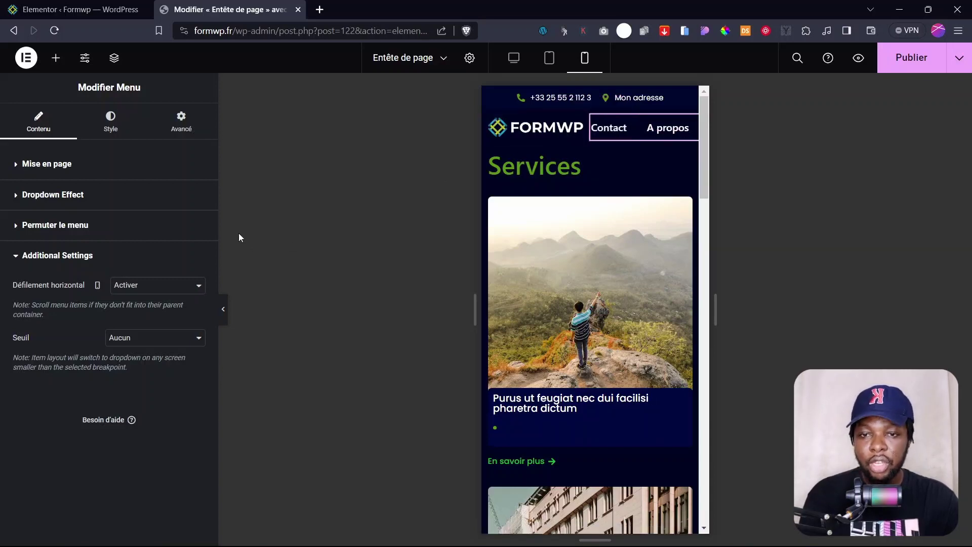
left_click(901, 69)
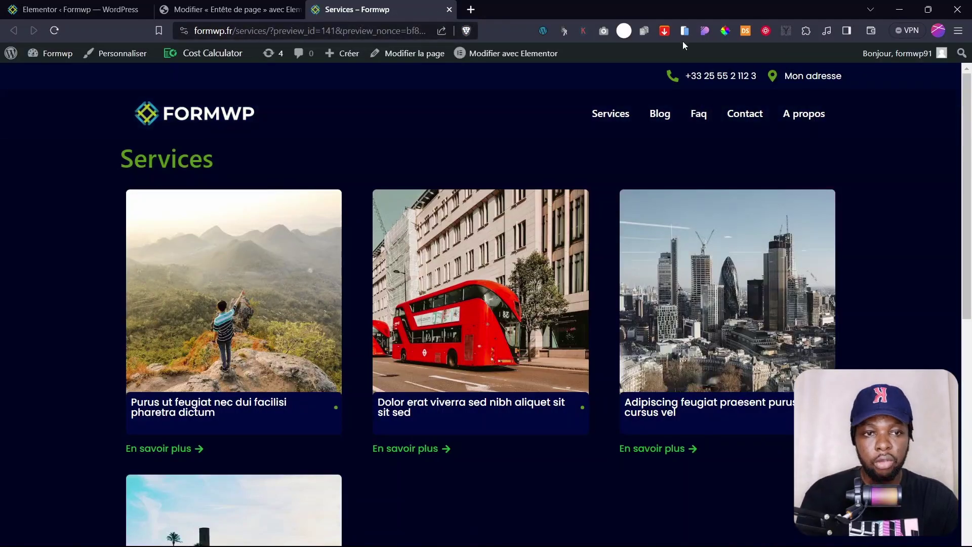
left_click(683, 32)
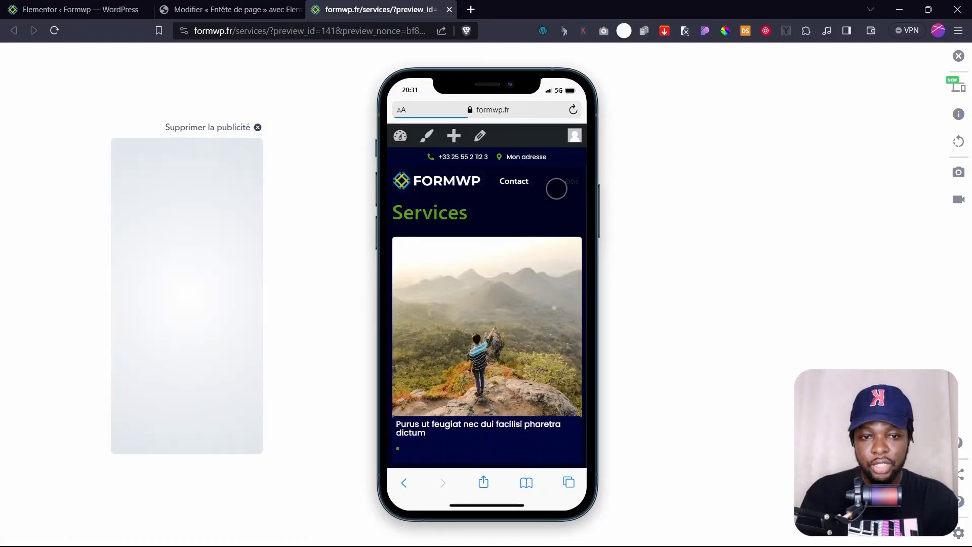
left_click_drag(558, 186, 616, 191)
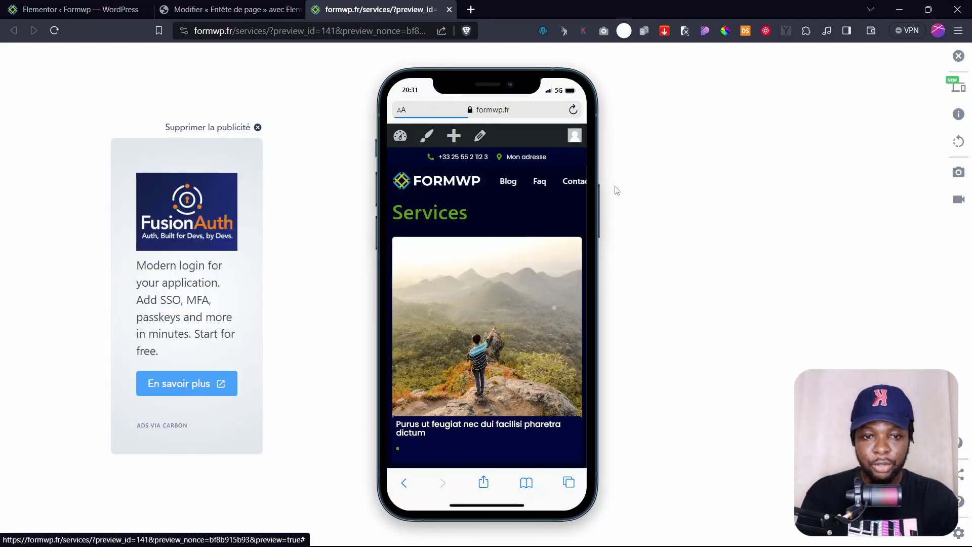
left_click_drag(519, 185, 467, 185)
left_click_drag(547, 182, 508, 174)
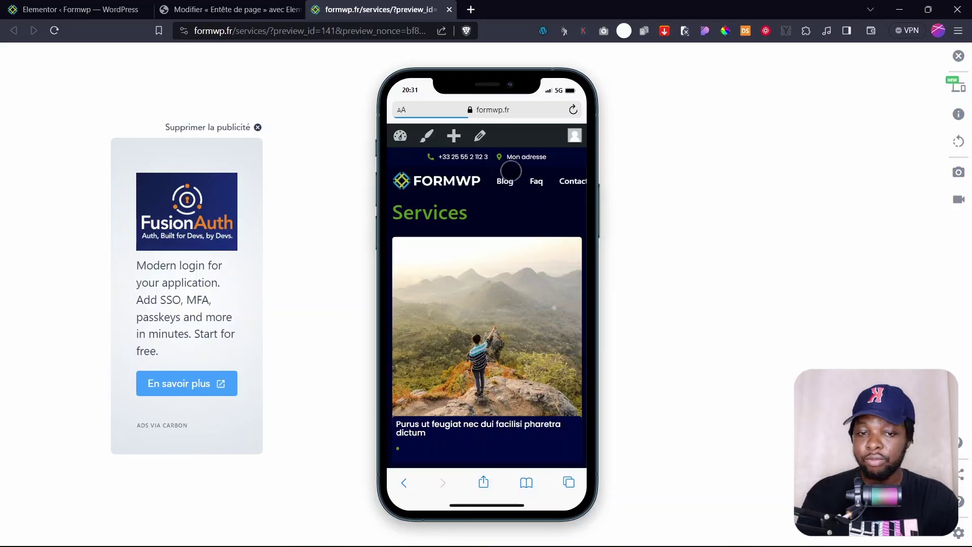
Return to the header template and add a single-column Flexbox container above the logo and menu row
left_click(228, 9)
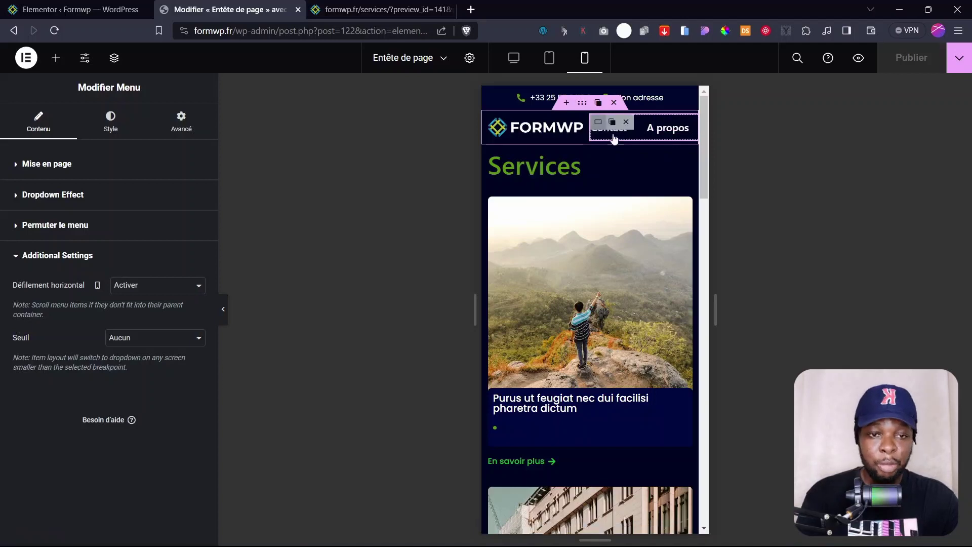
left_click(566, 115)
left_click(575, 167)
left_click(538, 206)
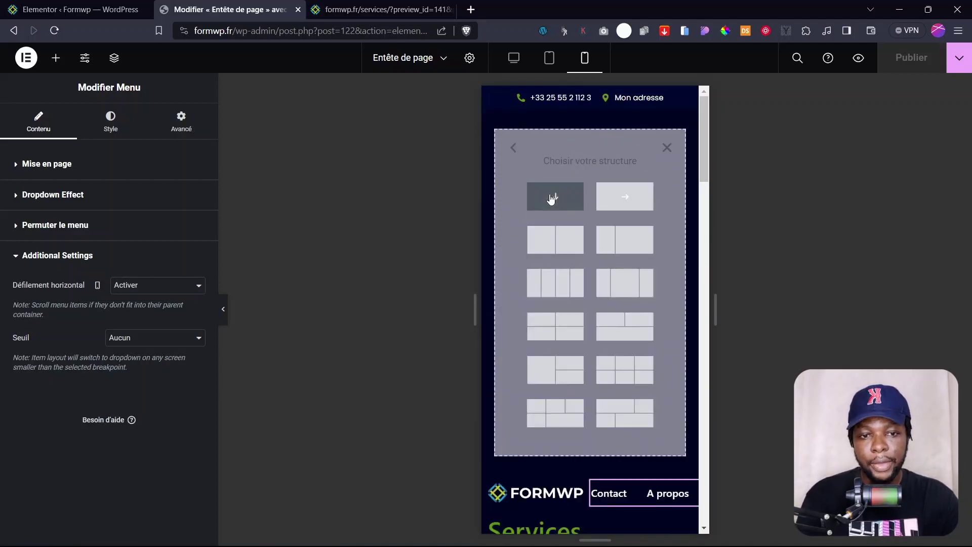
left_click(554, 196)
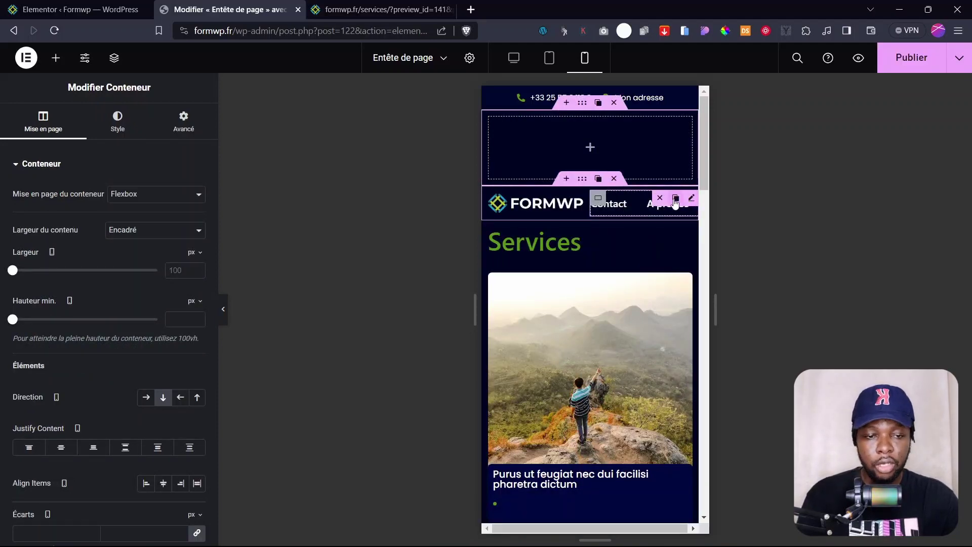
Duplicate the Menu widget, move the copy into the new empty container, and publish the header
left_click(675, 198)
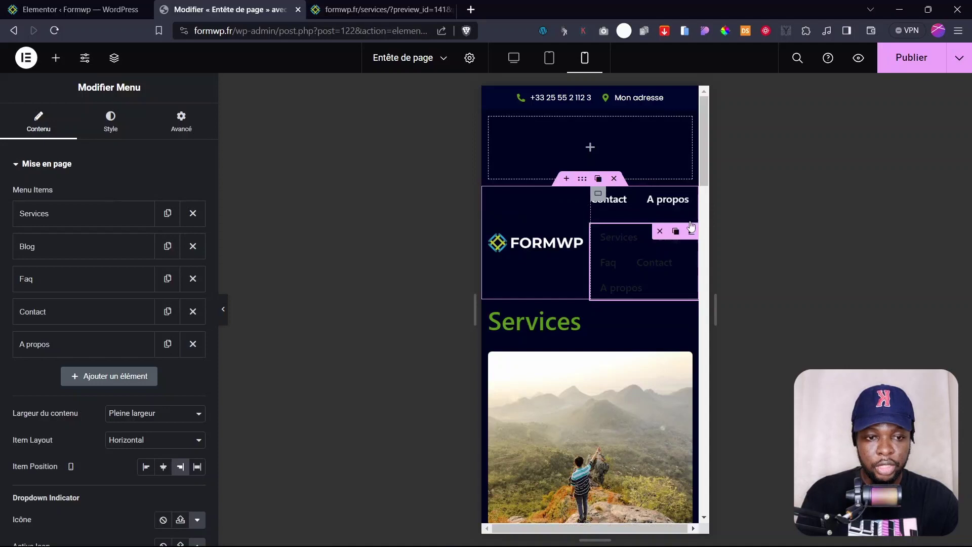
left_click_drag(692, 196, 575, 152)
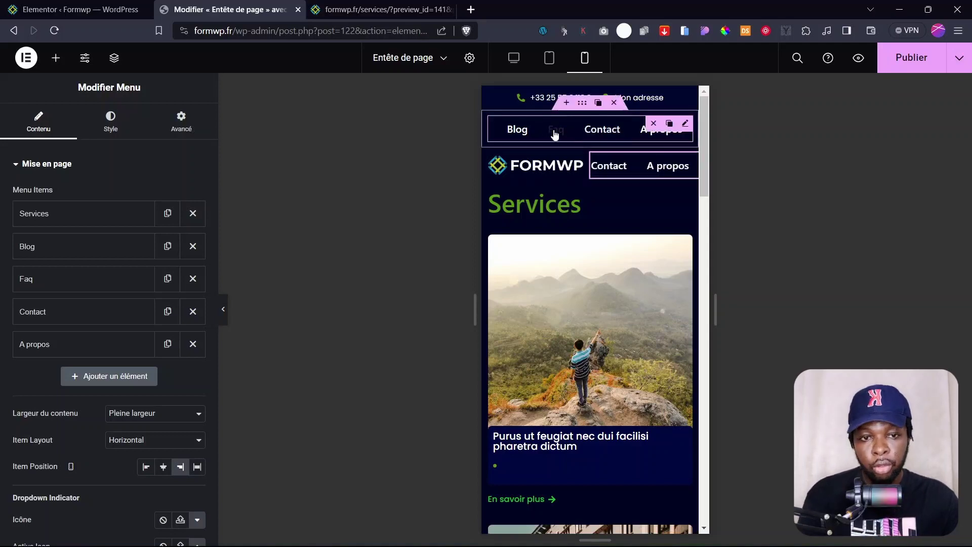
left_click(910, 59)
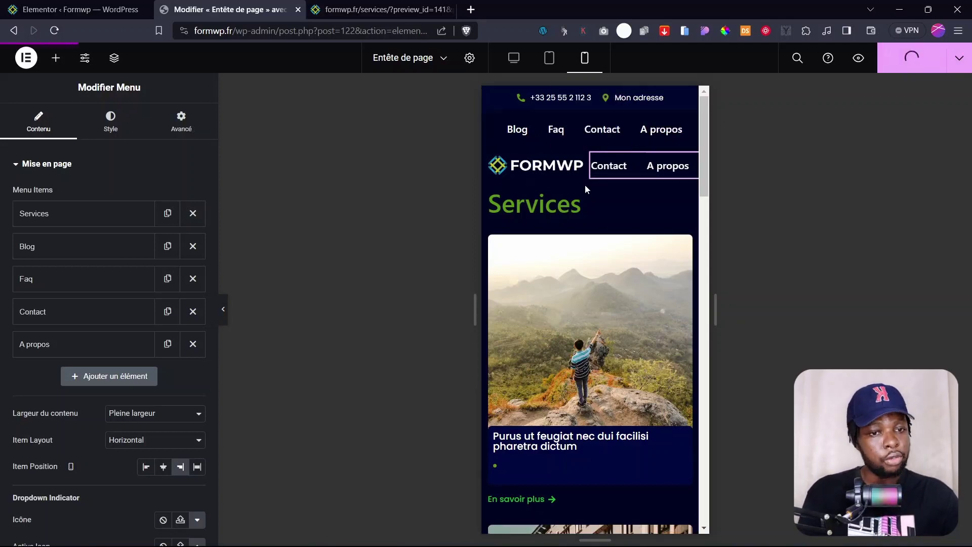
Test swiping the full-width menu in the phone simulator preview and return to the header editor
left_click(334, 10)
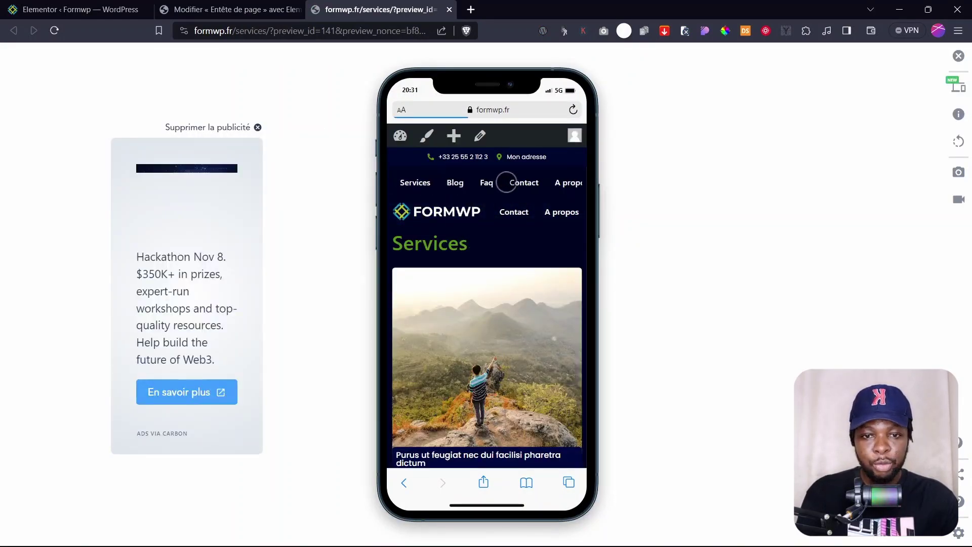
left_click_drag(473, 185, 500, 183)
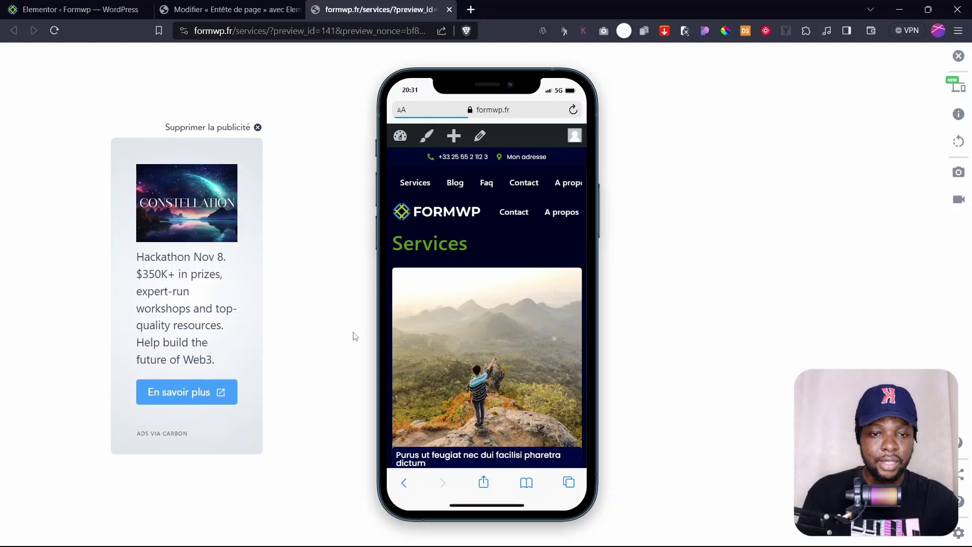
left_click(245, 9)
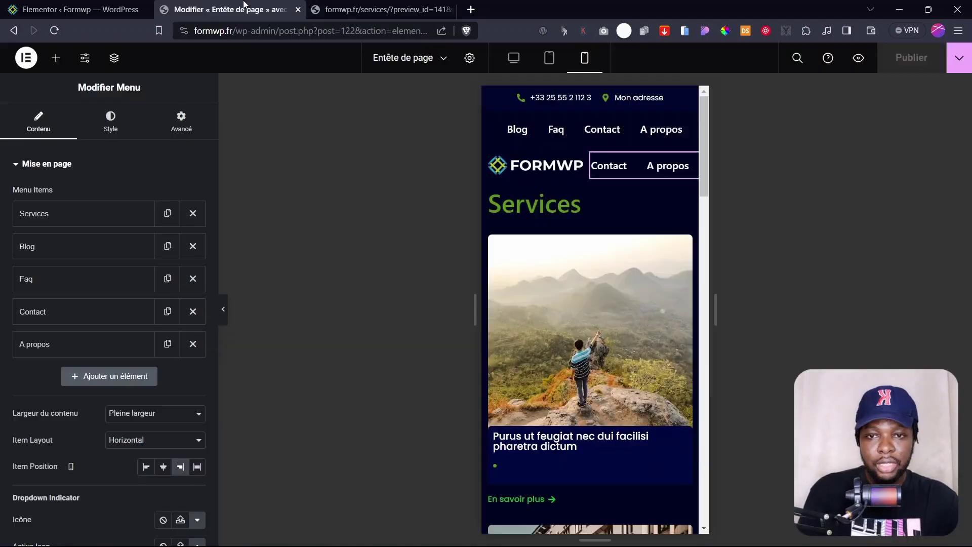
Switch the header to desktop view and open the Services page content for editing
left_click(513, 57)
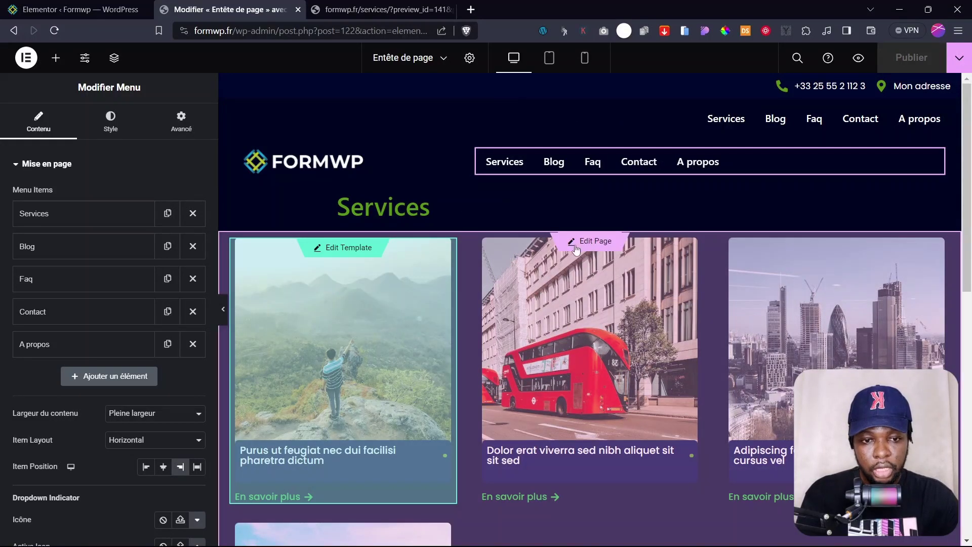
left_click(580, 246)
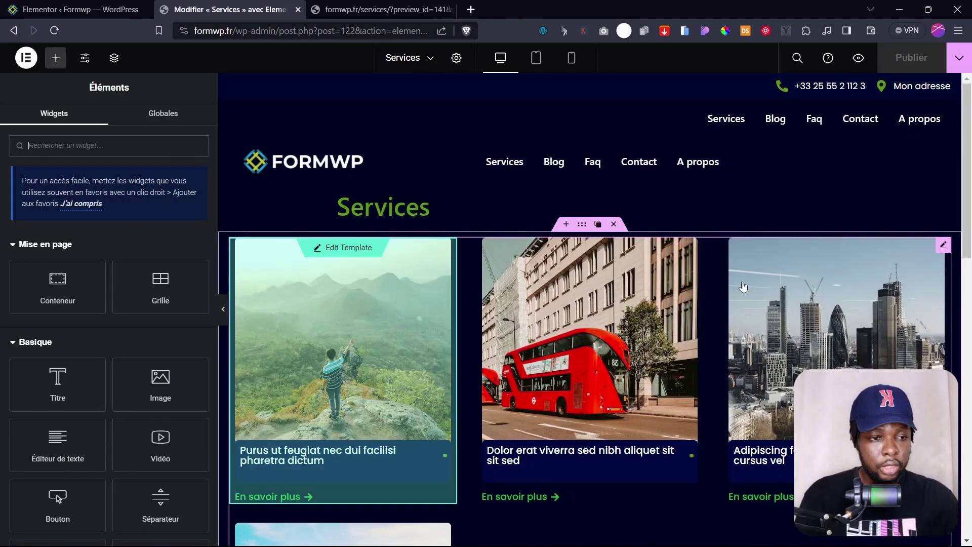
scroll(641, 264, "down", 10)
scroll(757, 277, "up", 8)
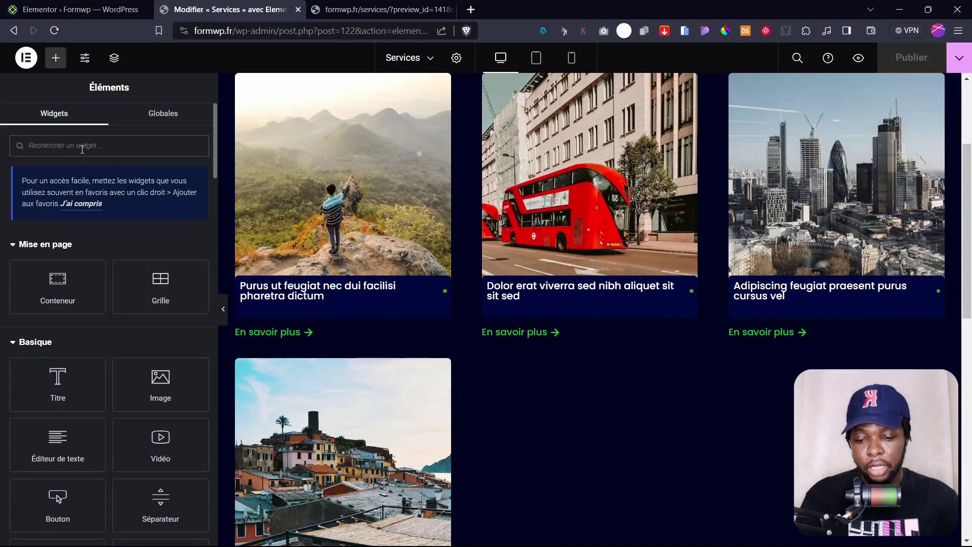
type("rati")
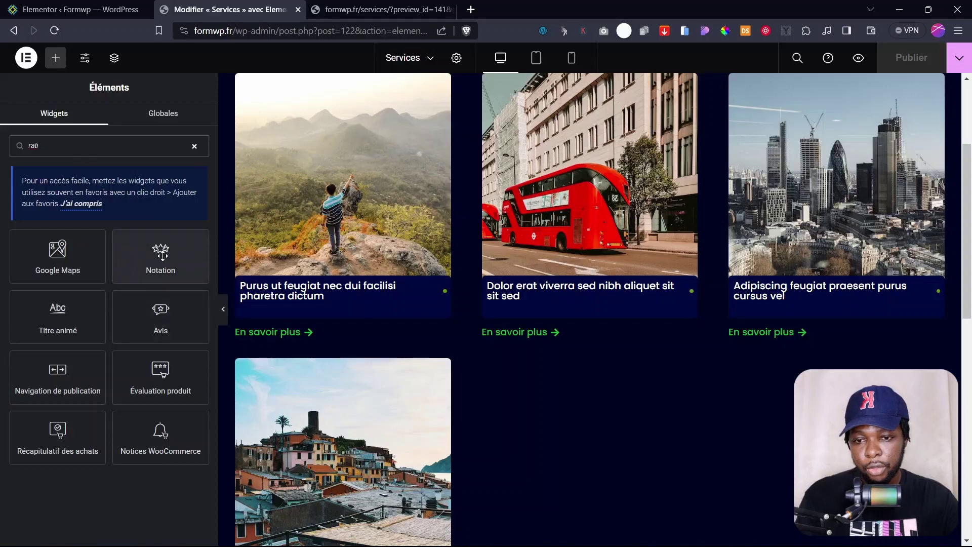
left_click_drag(175, 263, 217, 266)
scroll(334, 247, "up", 3)
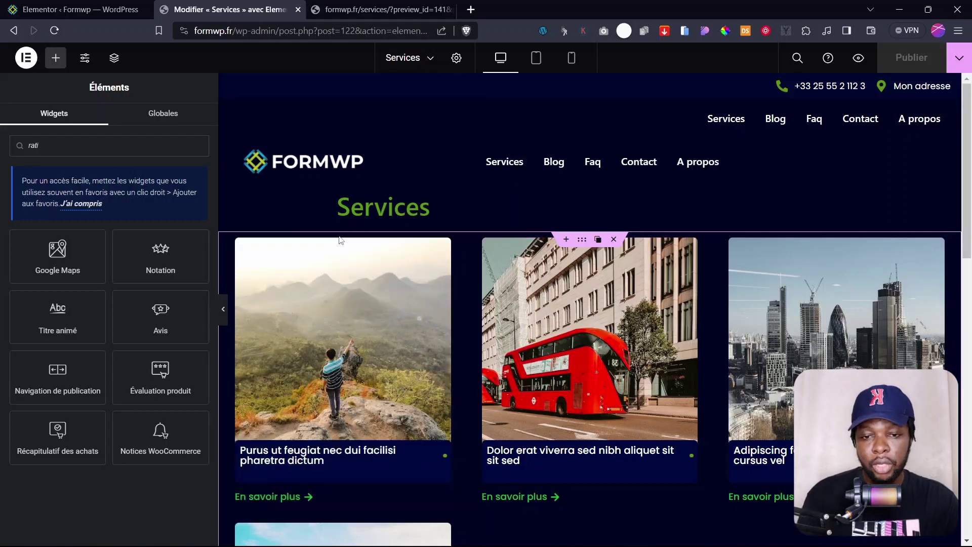
Open the loop item template for editing and place a Notation widget above the En savoir plus link
mouse_move(327, 256)
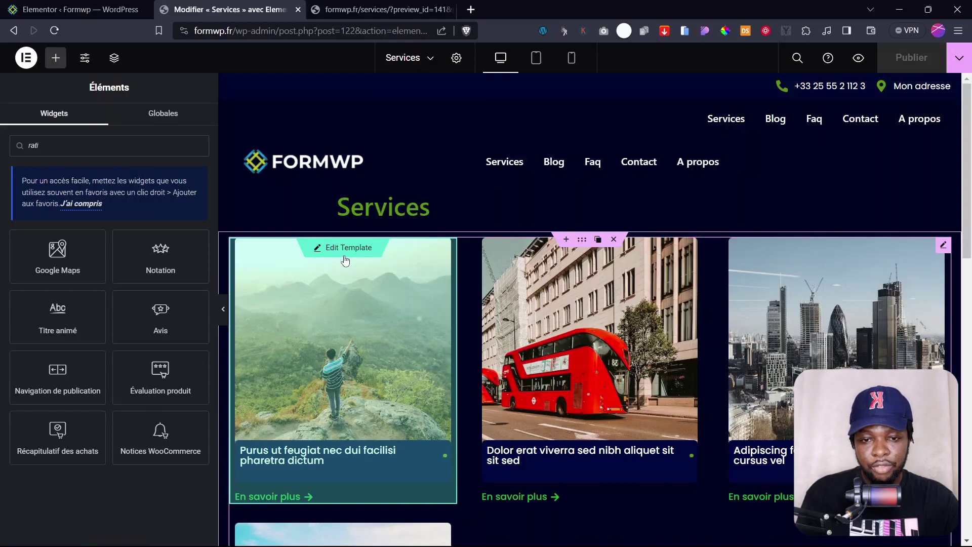
left_click(345, 260)
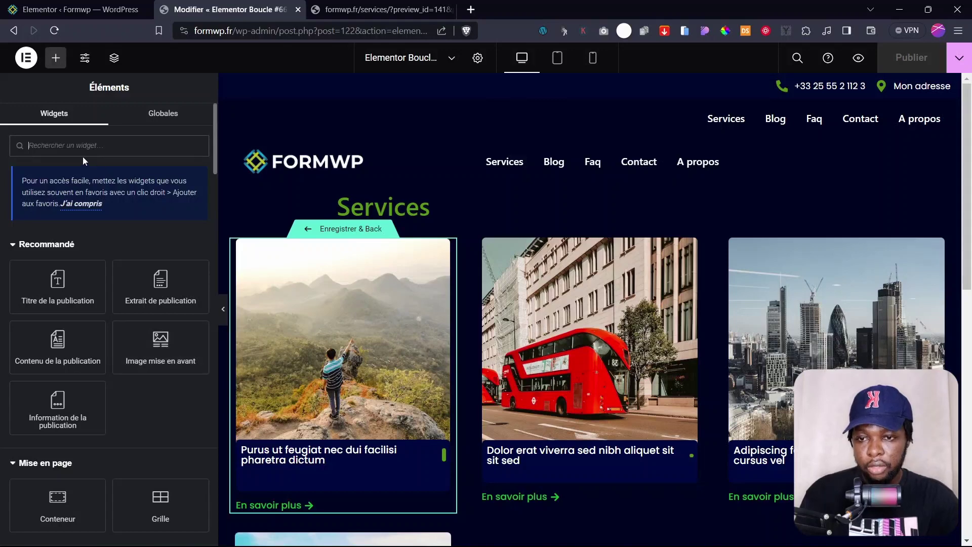
type("rating")
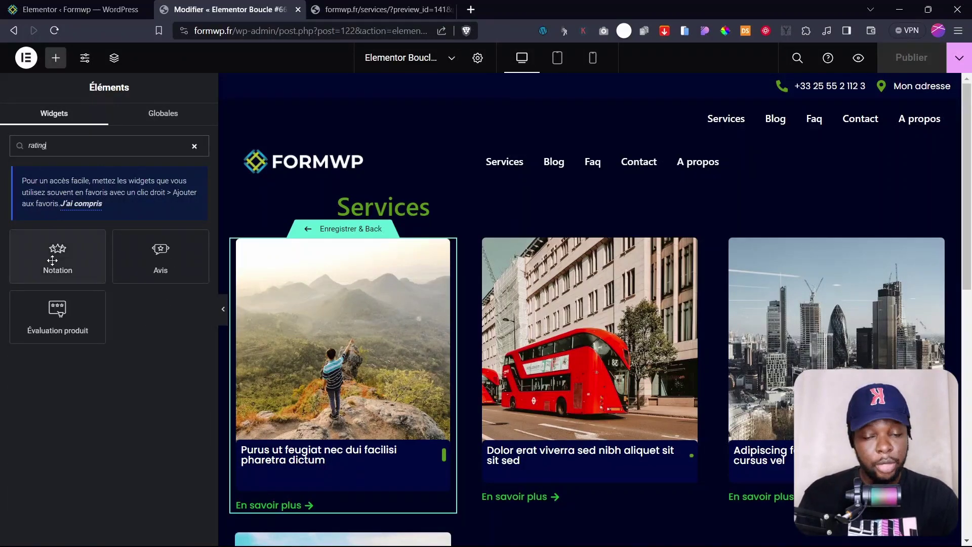
left_click_drag(58, 259, 284, 509)
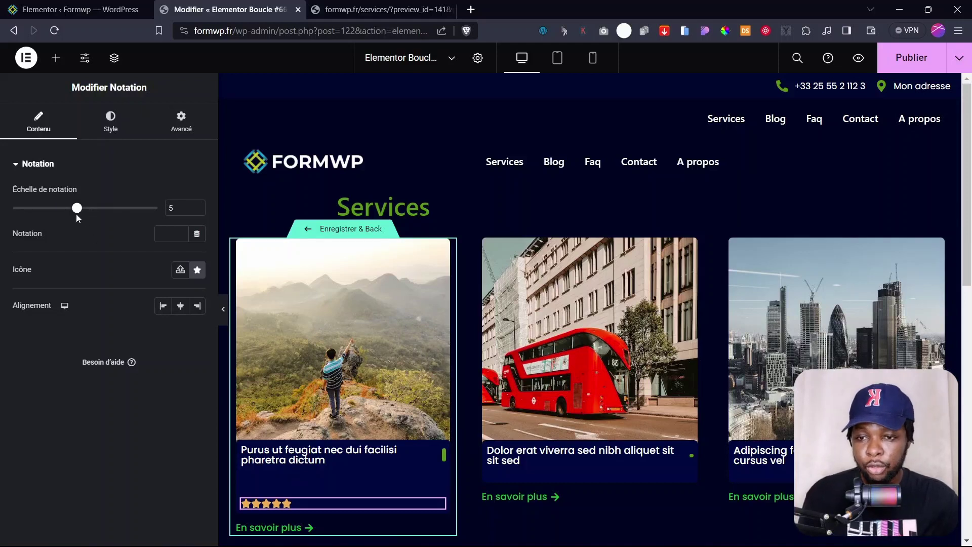
Try rating scales of 8, 10 and 100 on the Notation widget and look at the resulting stars in the card
left_click_drag(75, 210, 128, 226)
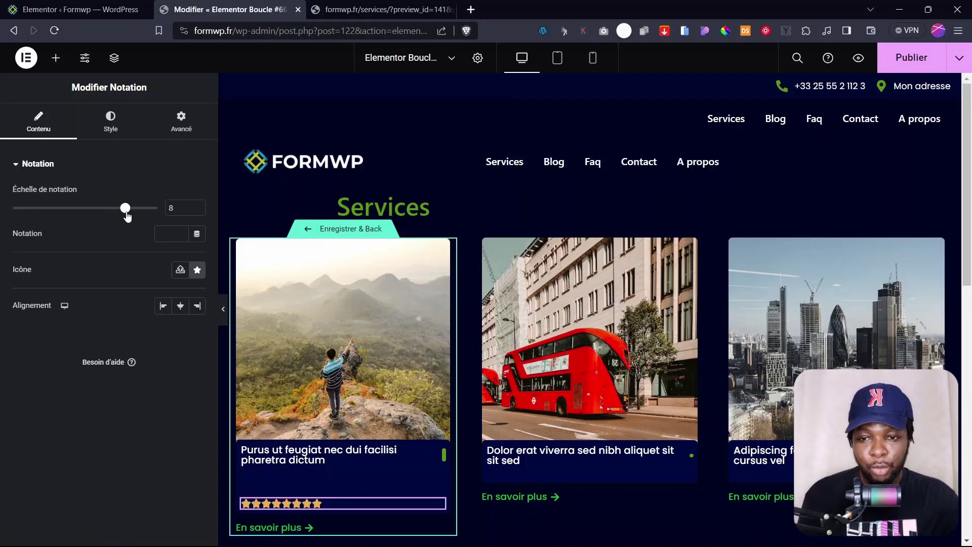
left_click_drag(127, 217, 166, 222)
double_click(174, 208)
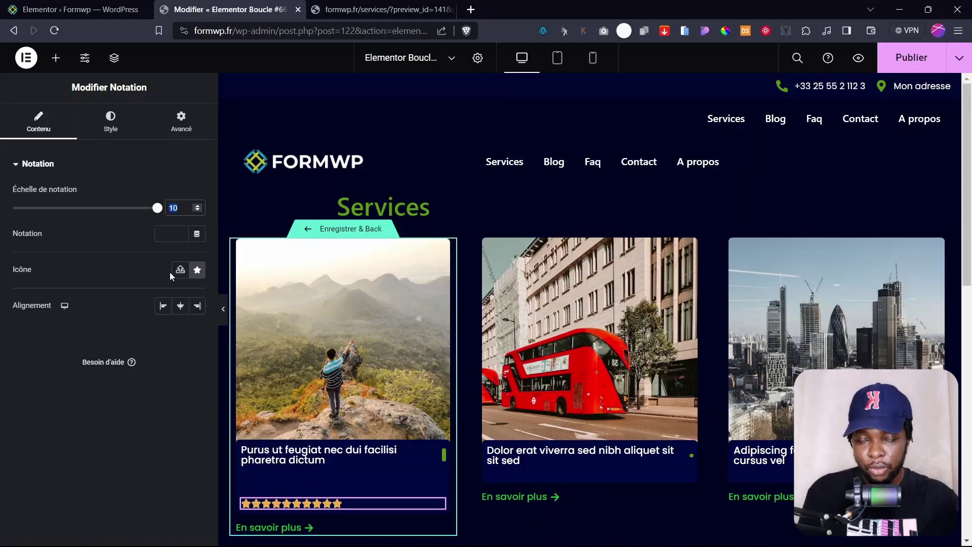
type("100")
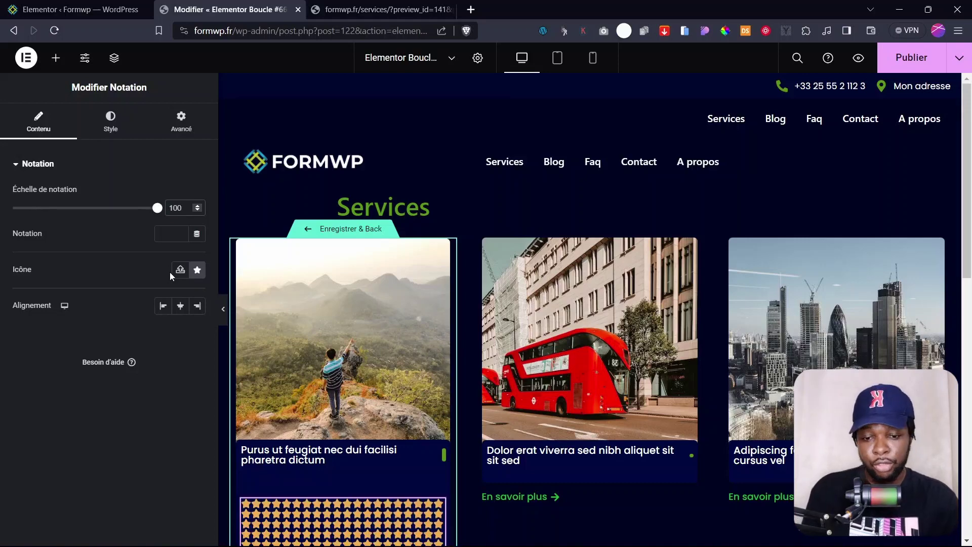
scroll(387, 231, "down", 5)
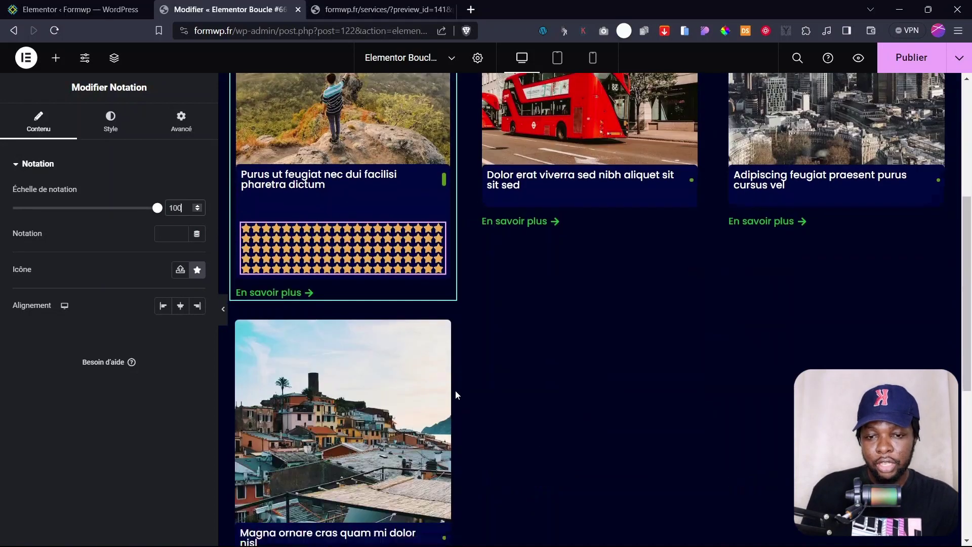
scroll(387, 231, "up", 2)
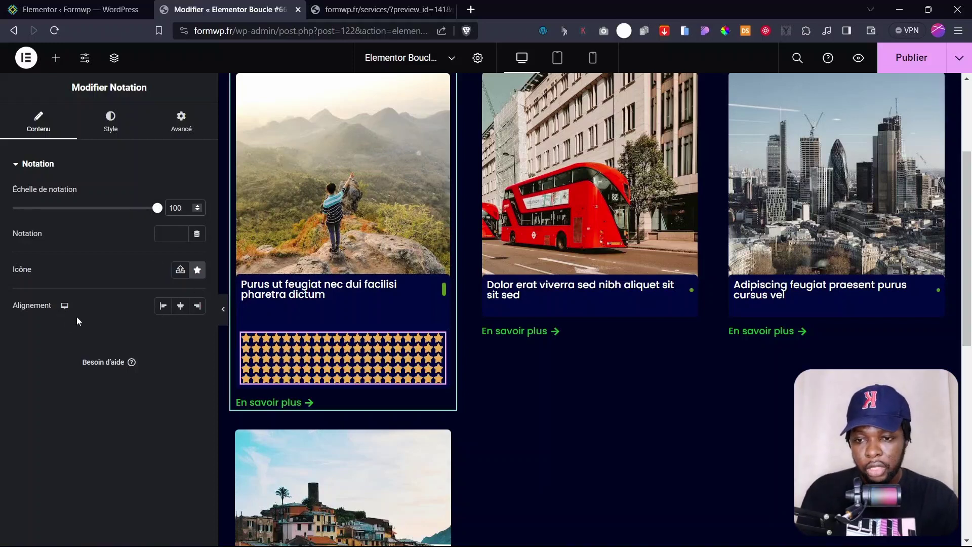
Replace the Notation widget's star icon with Icon-Marketing-Agency.svg from the media library
left_click(180, 269)
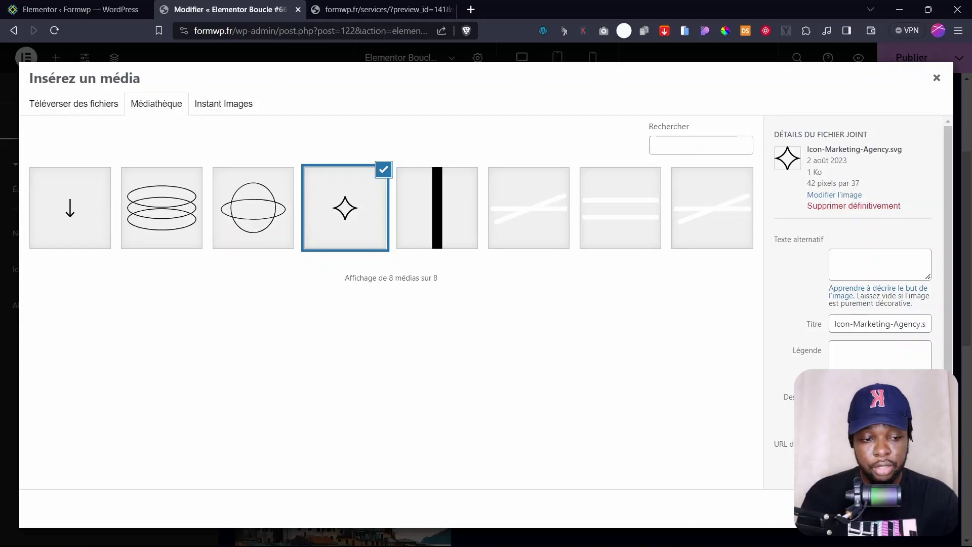
left_click(911, 508)
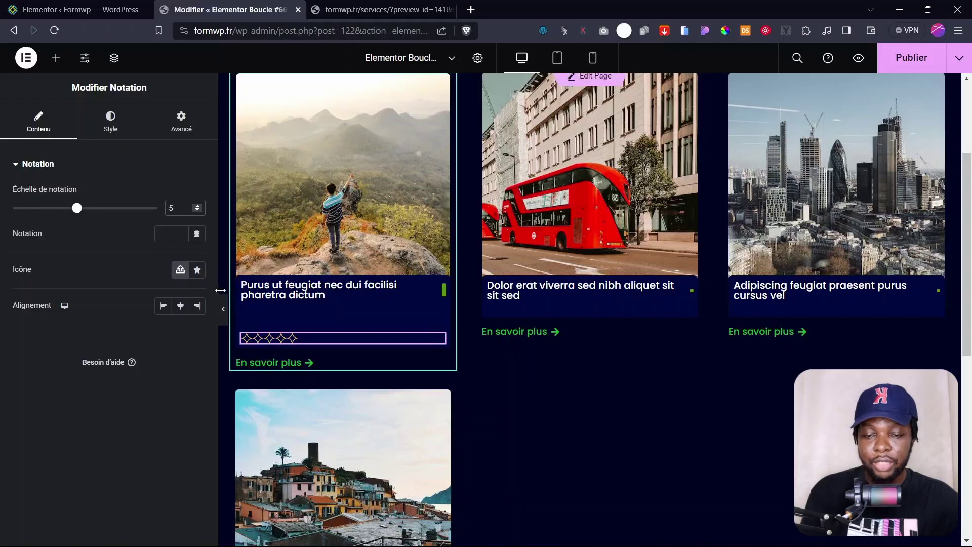
Put the default star icon back on the Notation widget in place of the uploaded SVG
left_click(180, 269)
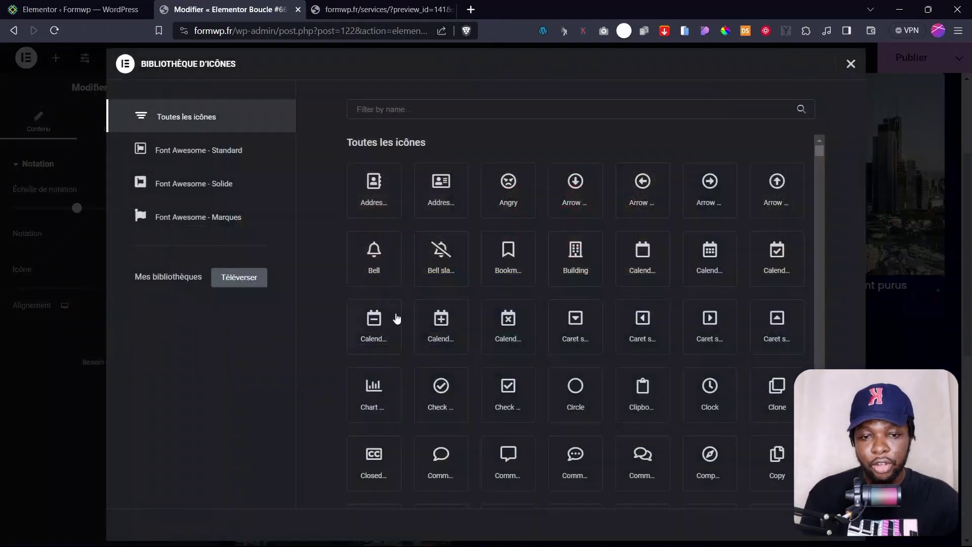
key("Escape")
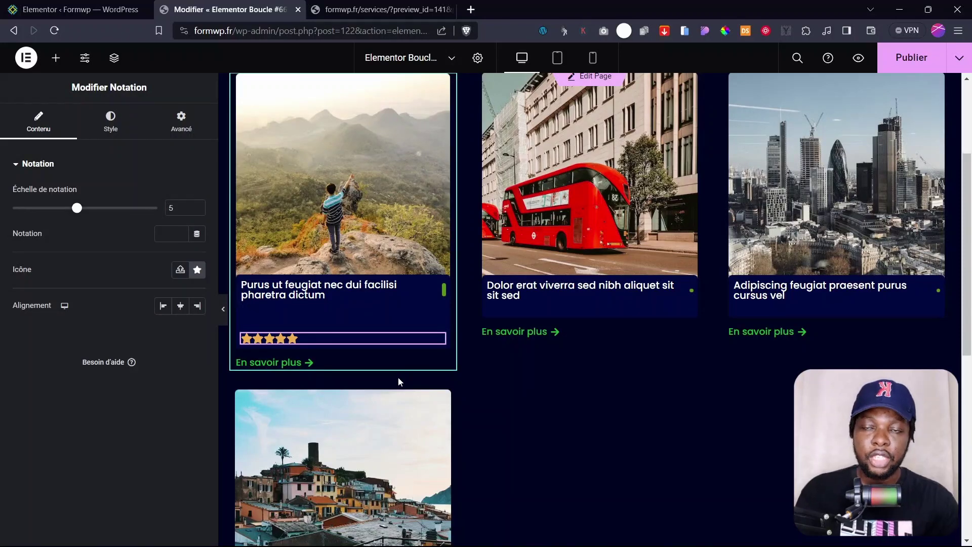
Switch to the Elementor settings in the WordPress admin and look through the Fonctionnalités experiments around Optimized Gutenberg Loading
left_click(76, 9)
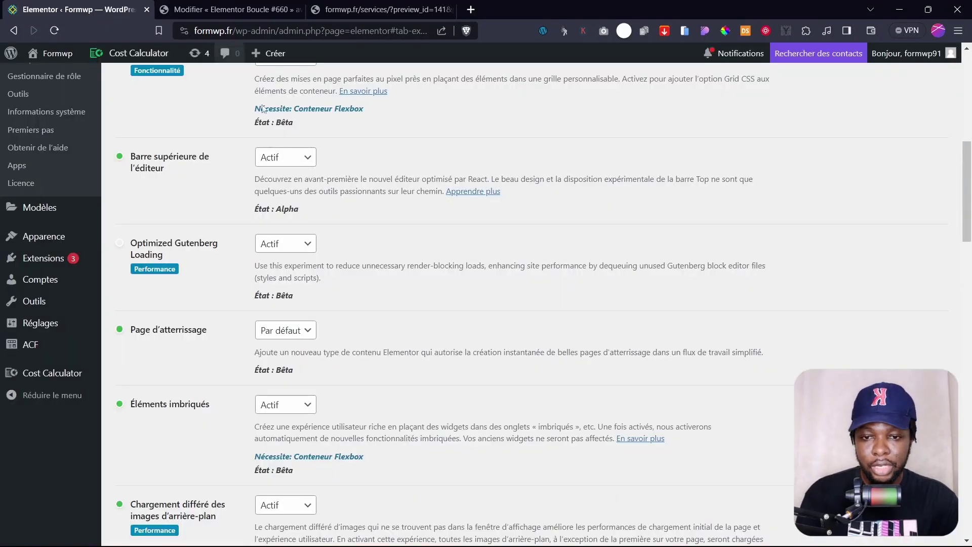
scroll(450, 264, "up", 3)
scroll(451, 264, "up", 5)
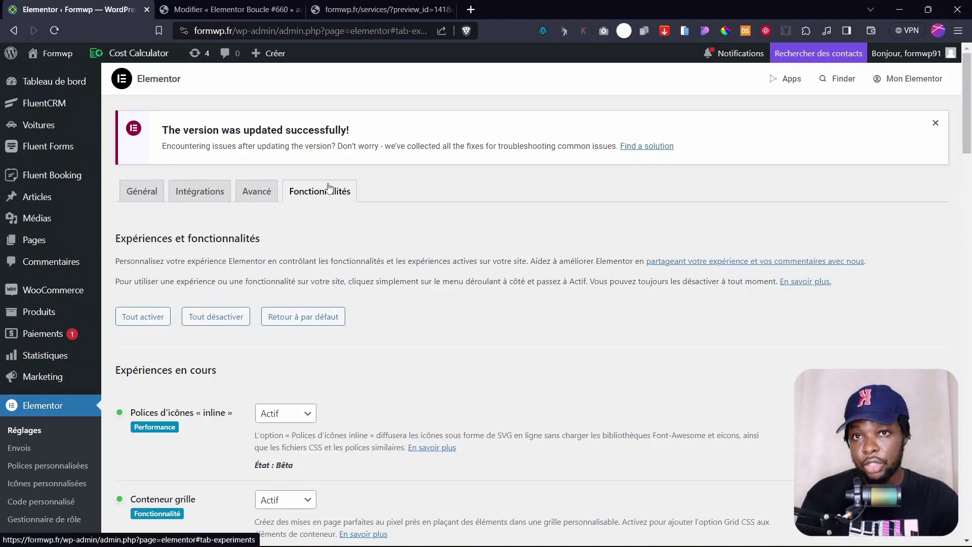
scroll(322, 338, "down", 2)
scroll(322, 338, "down", 10)
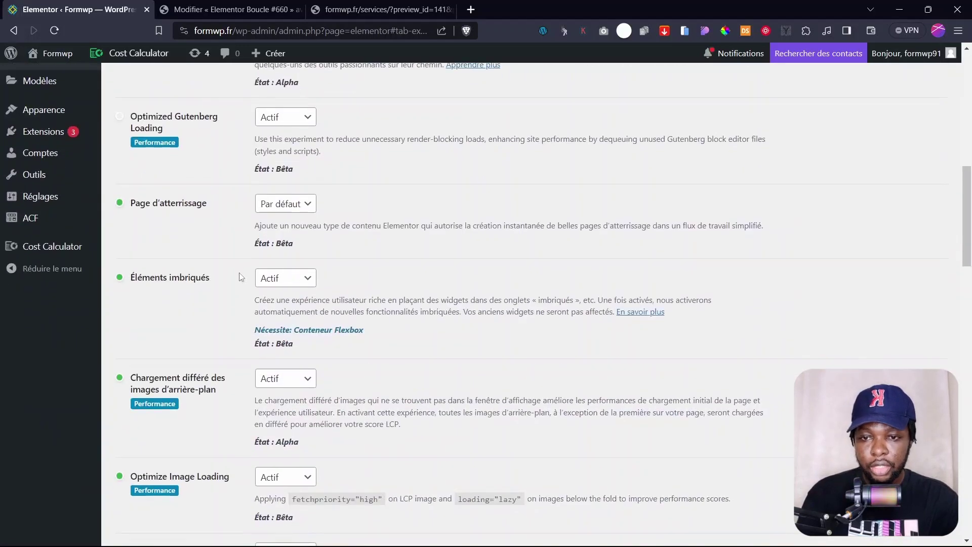
scroll(167, 269, "up", 2)
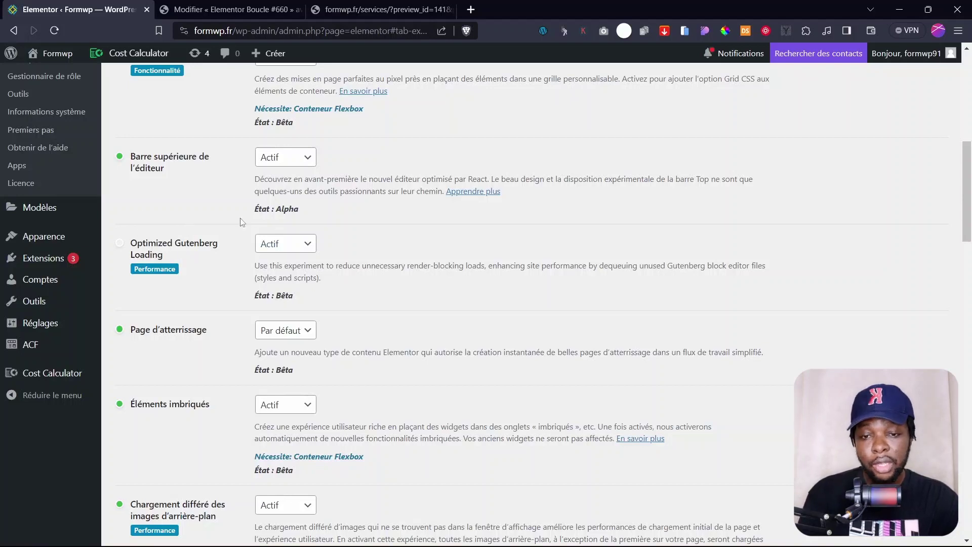
Try the Par défaut state for the Optimized Gutenberg Loading experiment and set it back to Actif
left_click(278, 250)
left_click(280, 259)
left_click(281, 244)
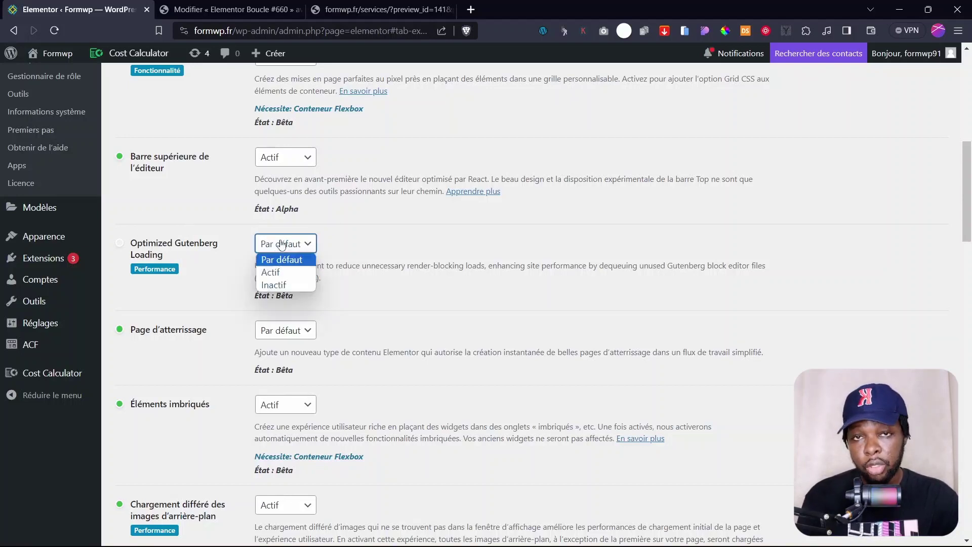
left_click(272, 274)
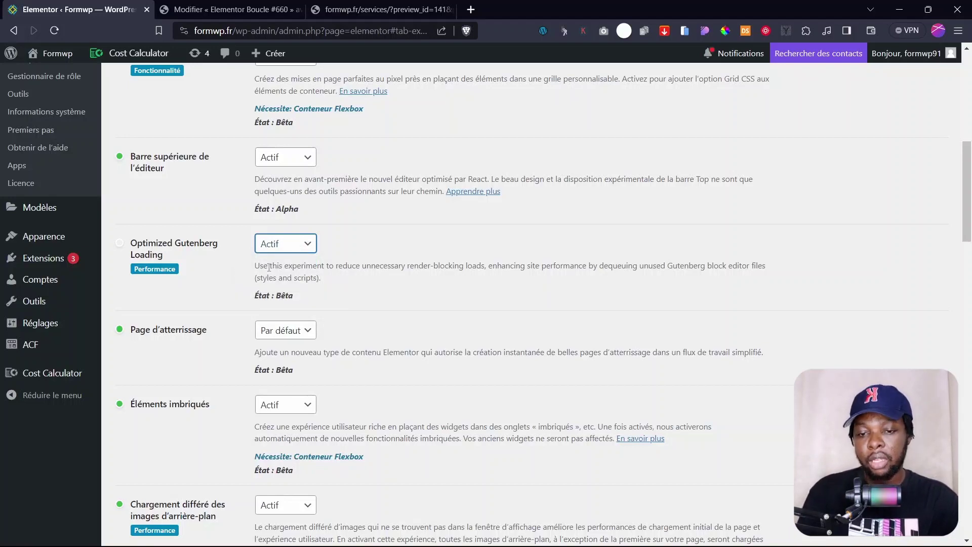